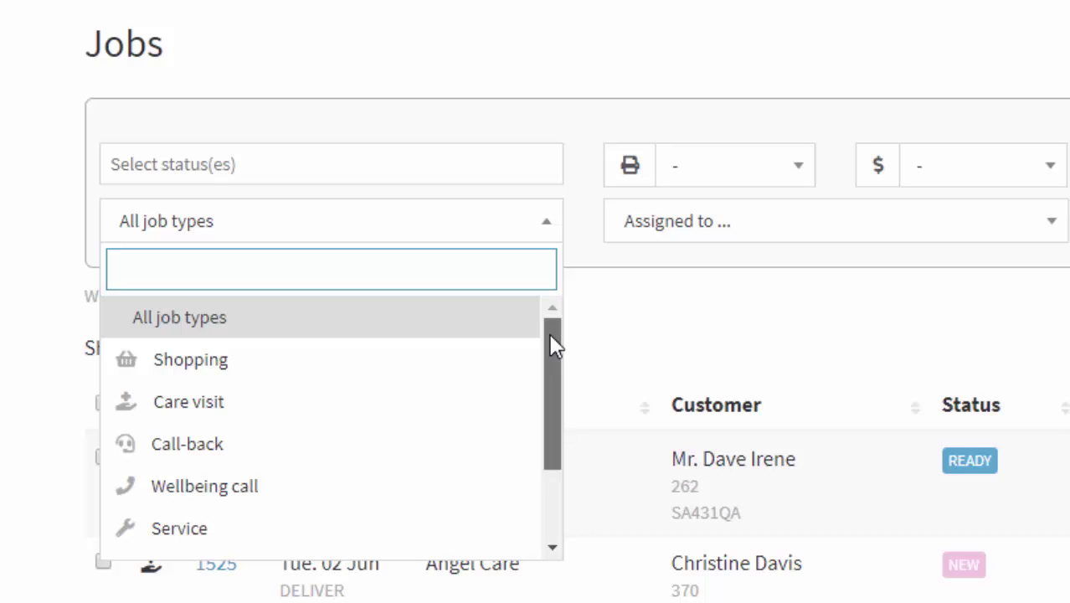
# Review the job types available for filtering the jobs list, without choosing one.
pyautogui.moveTo(550, 335); pyautogui.dragTo(551, 421)
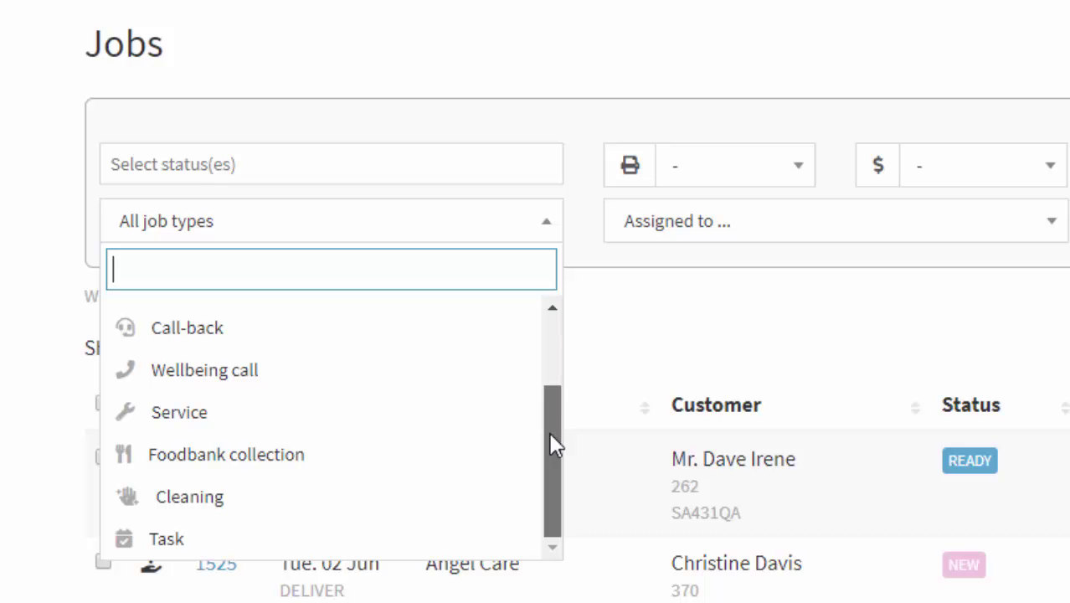
pyautogui.moveTo(550, 443); pyautogui.dragTo(550, 443)
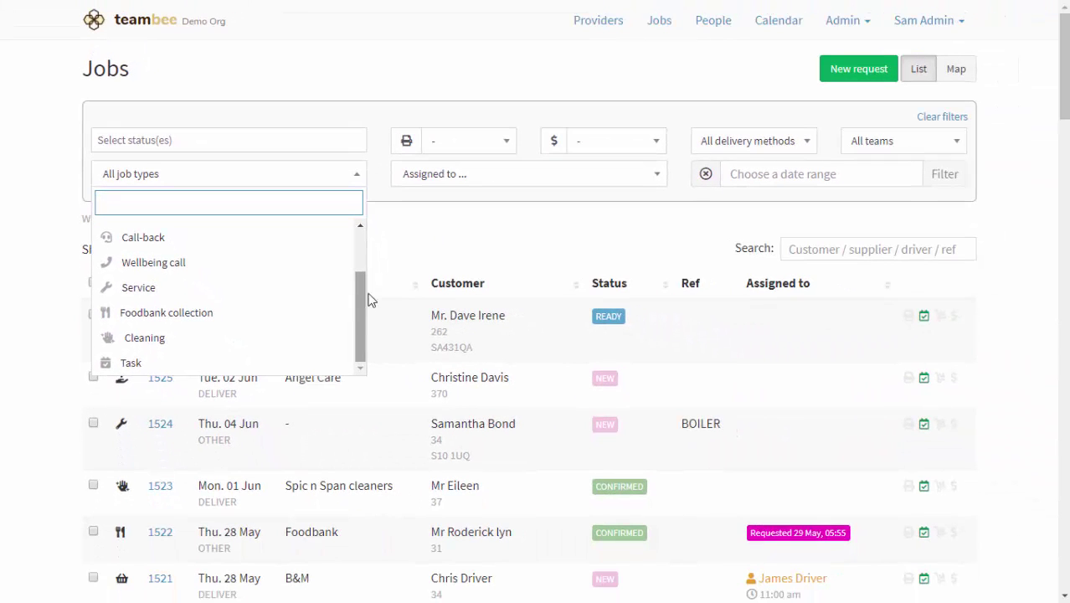
pyautogui.click(381, 294)
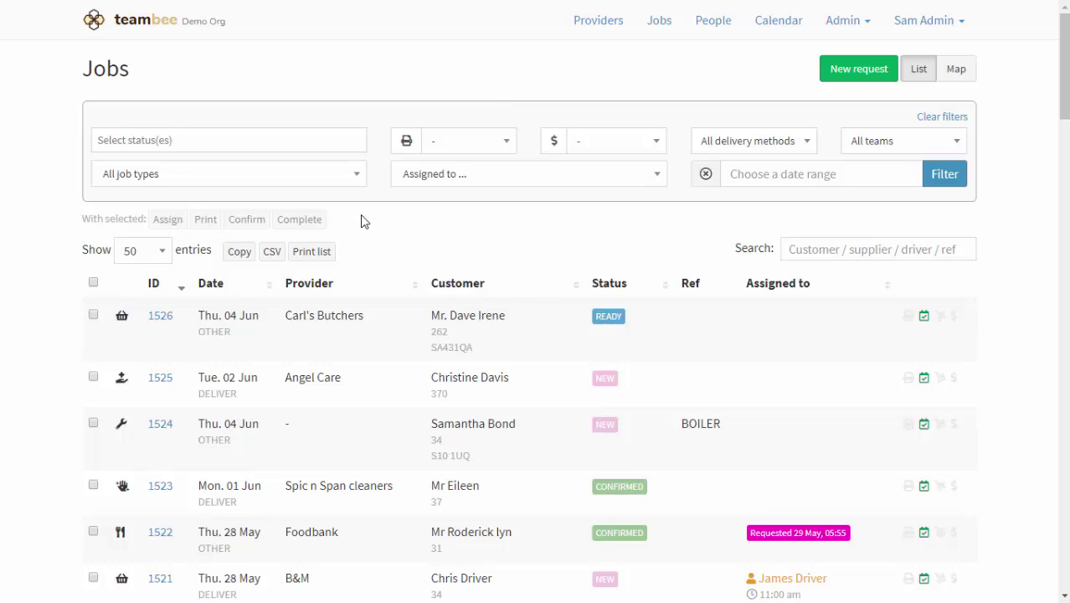
# Open the Carl's Butchers shopping job dated Thu. 04 Jun and view its In progress update options without applying them.
pyautogui.click(161, 323)
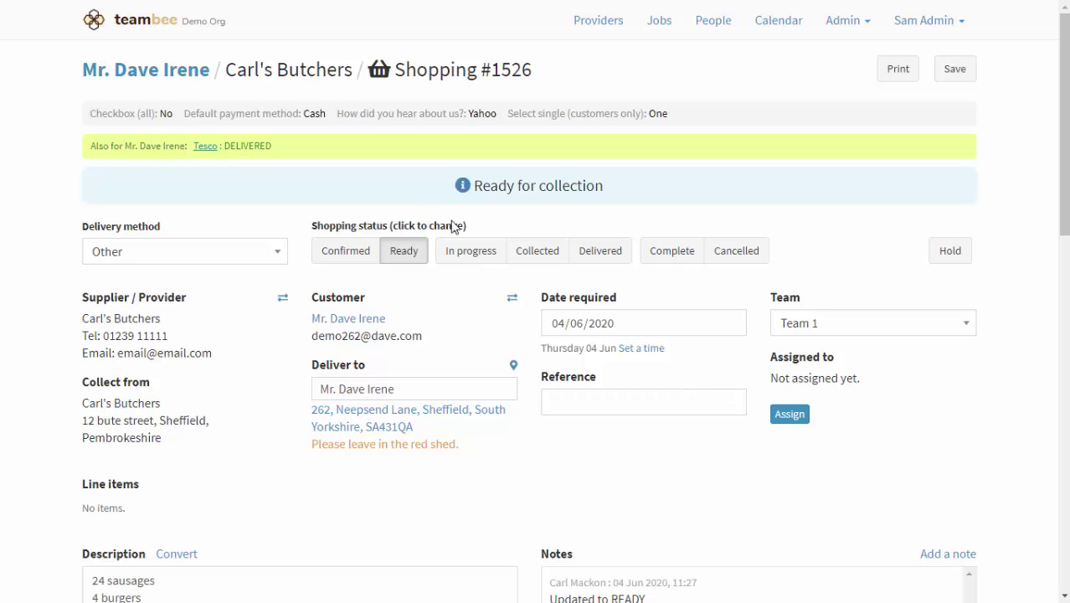
pyautogui.click(458, 260)
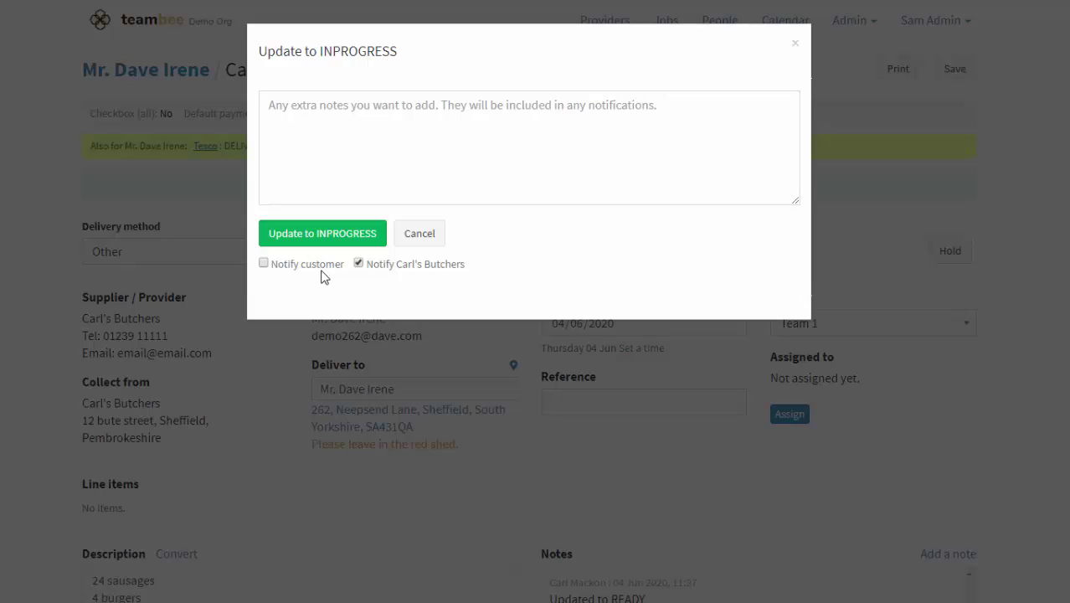
pyautogui.click(419, 235)
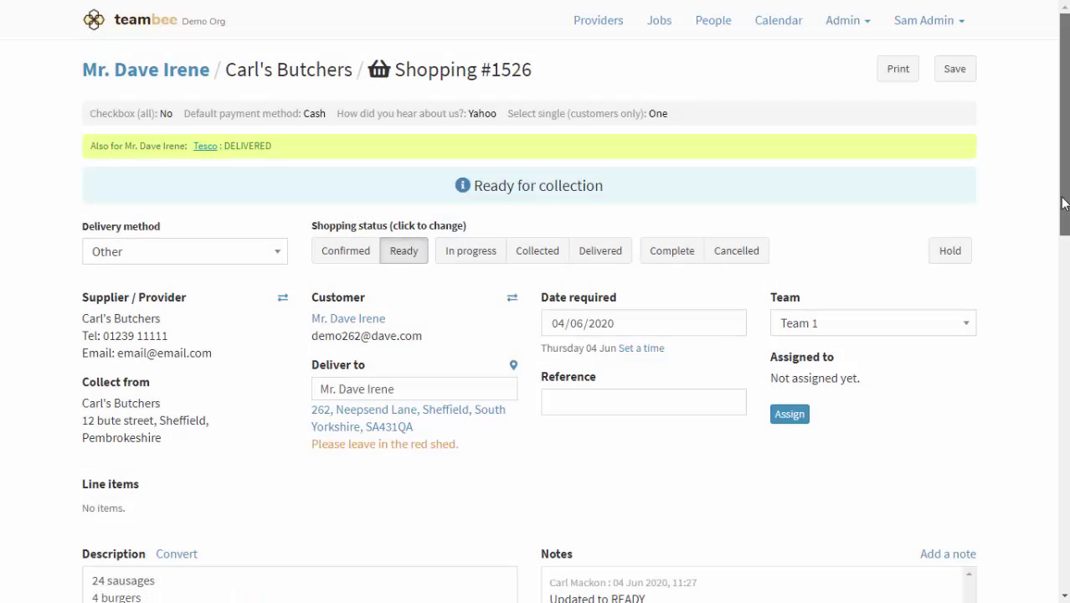
# Convert the shopping job's description text into line items.
pyautogui.scroll(-1, 1064, 233)
pyautogui.scroll(-3, 1063, 234)
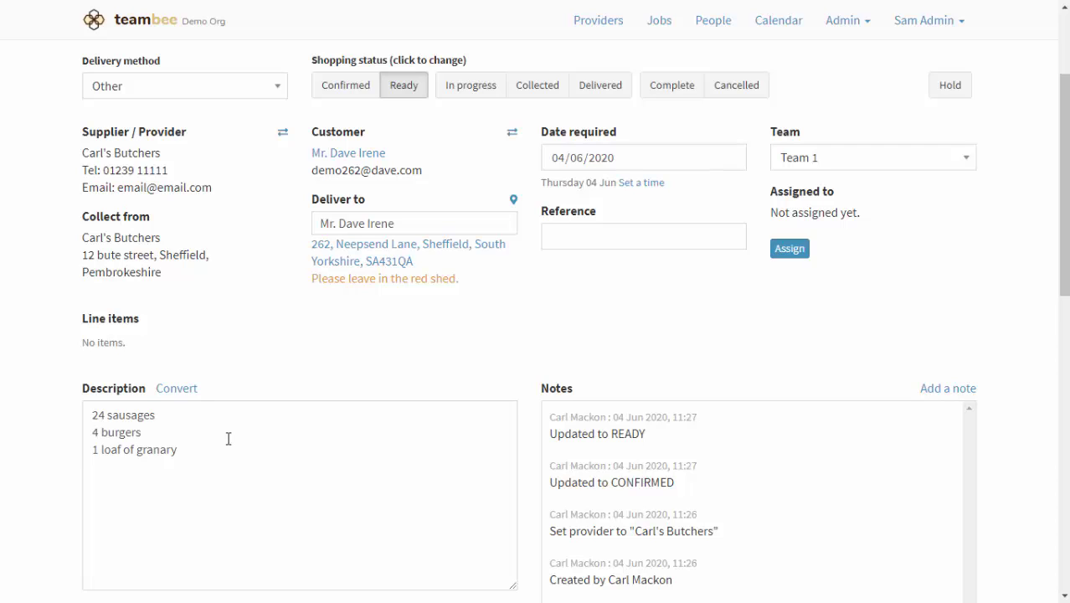
pyautogui.click(189, 396)
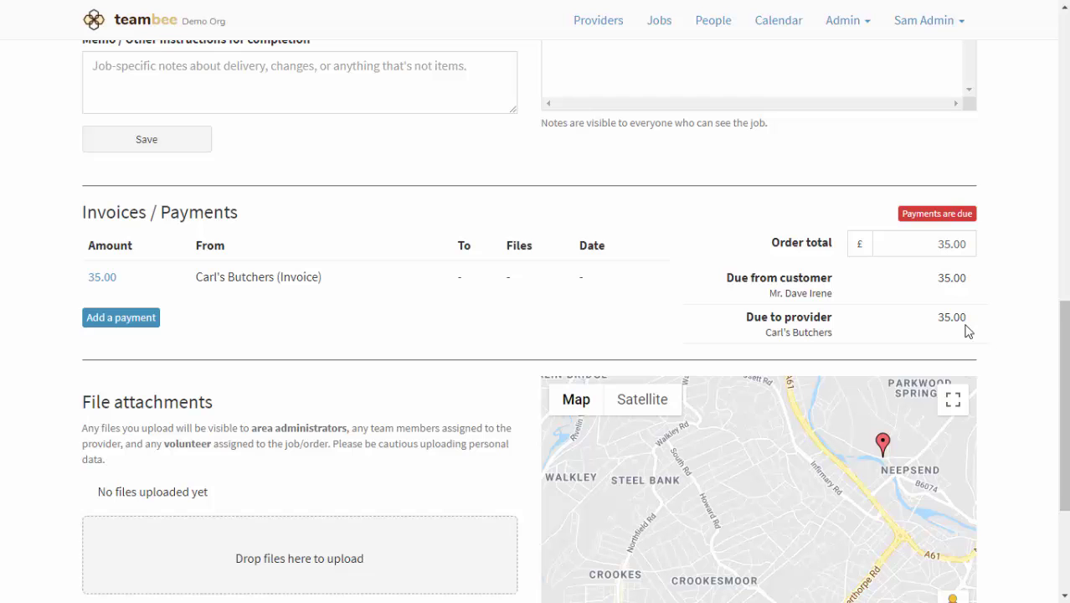
# Open the volunteer assignment for the shopping job, try a search by volunteer name and clear it.
pyautogui.scroll(-5, 967, 331)
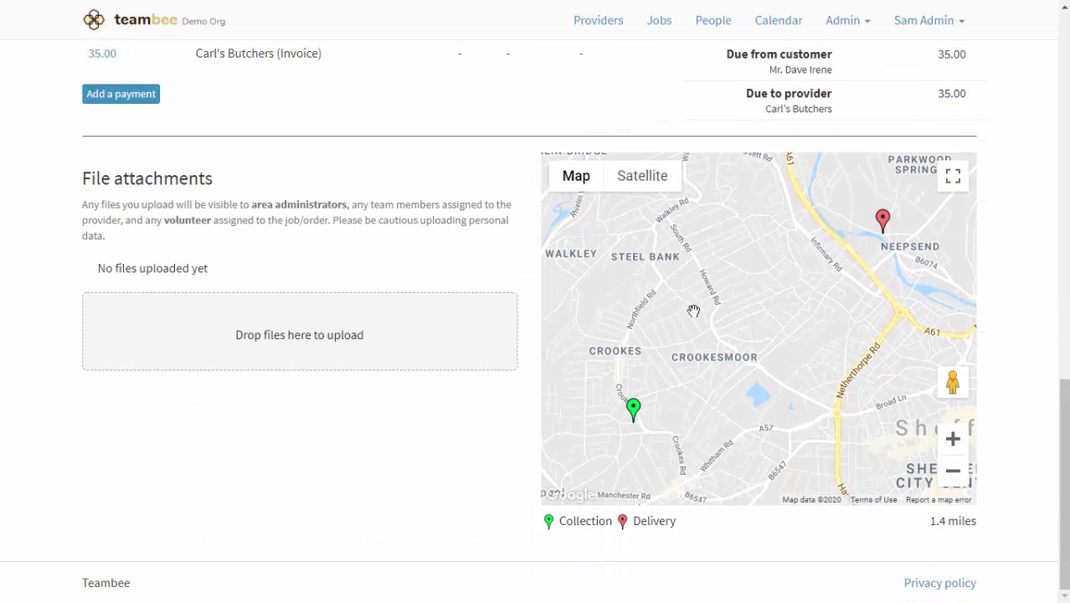
pyautogui.scroll(20, 453, 334)
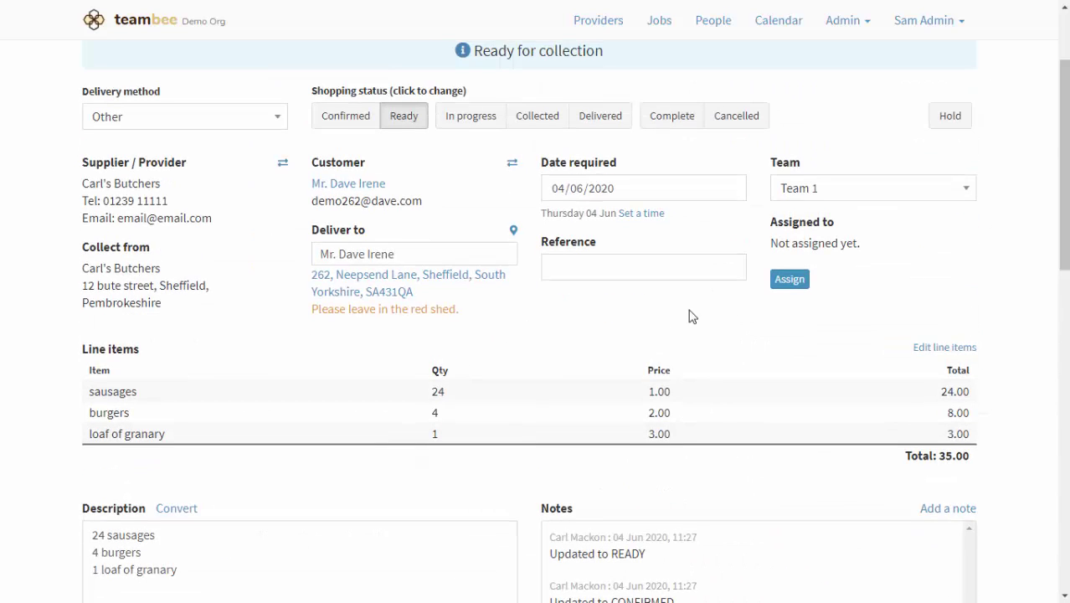
pyautogui.click(792, 285)
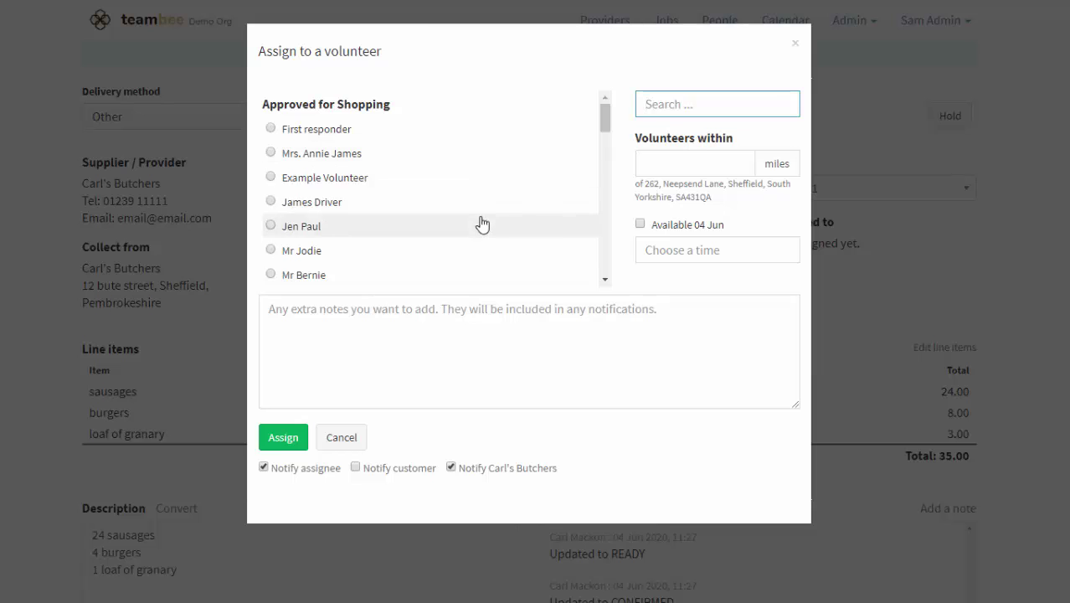
pyautogui.moveTo(604, 115)
pyautogui.mouseDown()
pyautogui.moveTo(606, 210)
pyautogui.moveTo(605, 98)
pyautogui.mouseUp()
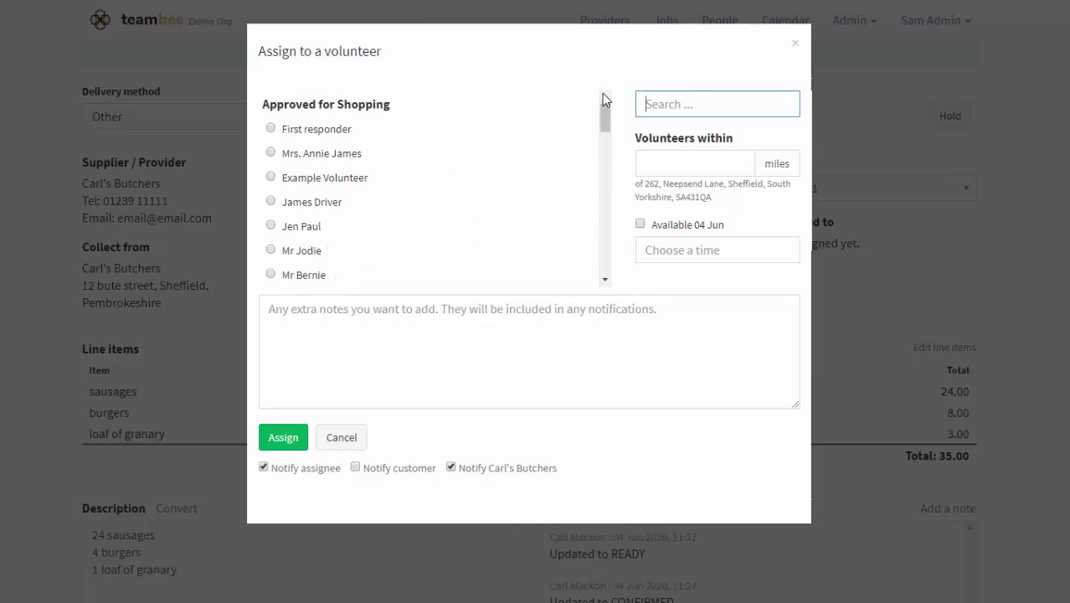
pyautogui.write('jen')
pyautogui.hotkey('ctrl', 'a')
pyautogui.press('BackSpace')
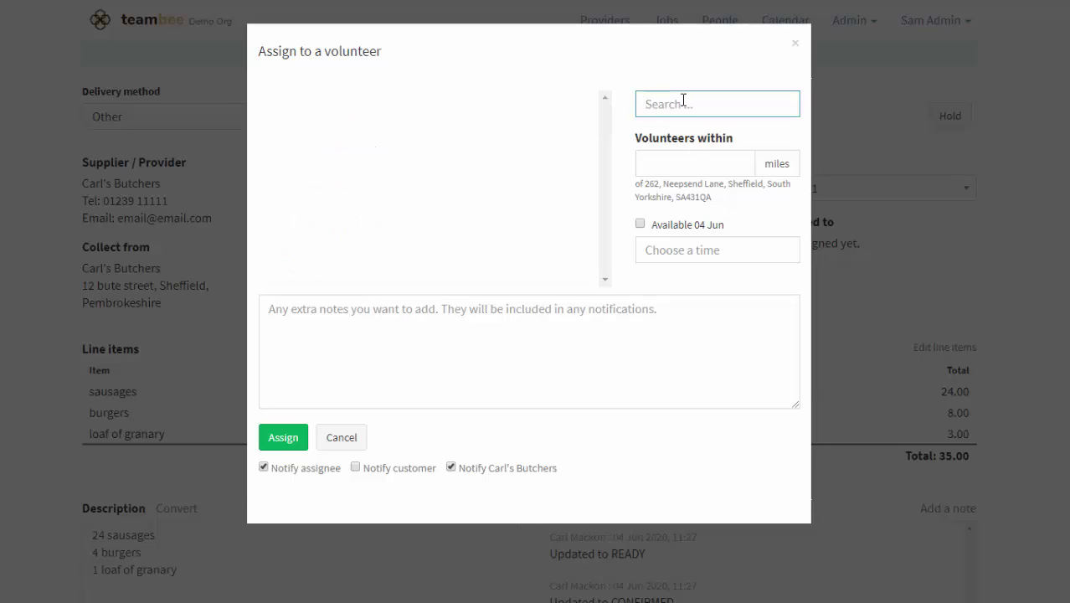
# Filter the volunteers to those available on 04 Jun at 9:00 am within 10 miles of the delivery address.
pyautogui.click(679, 226)
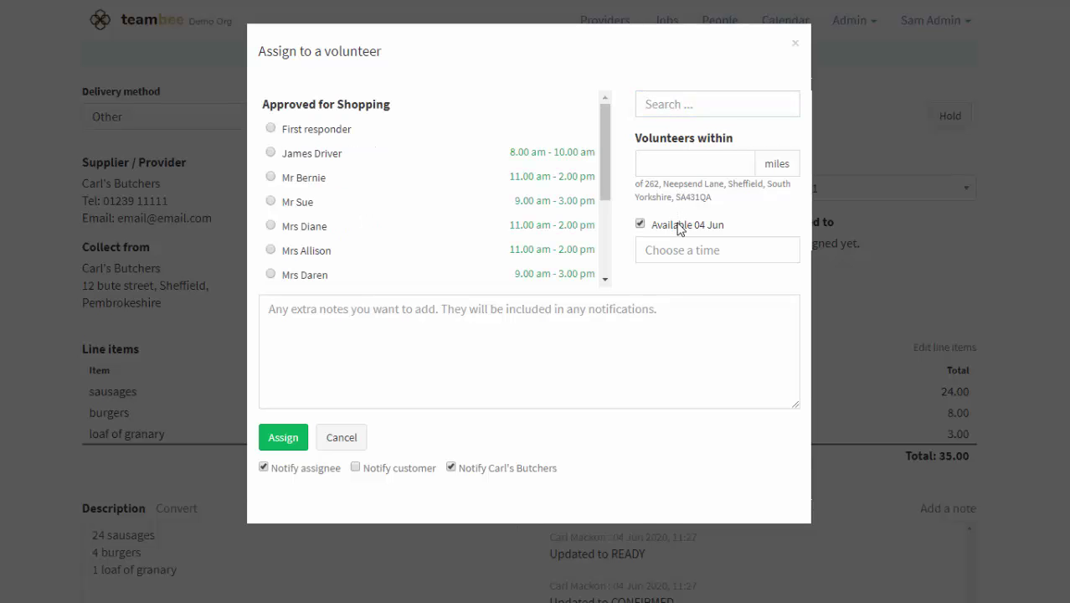
pyautogui.click(678, 248)
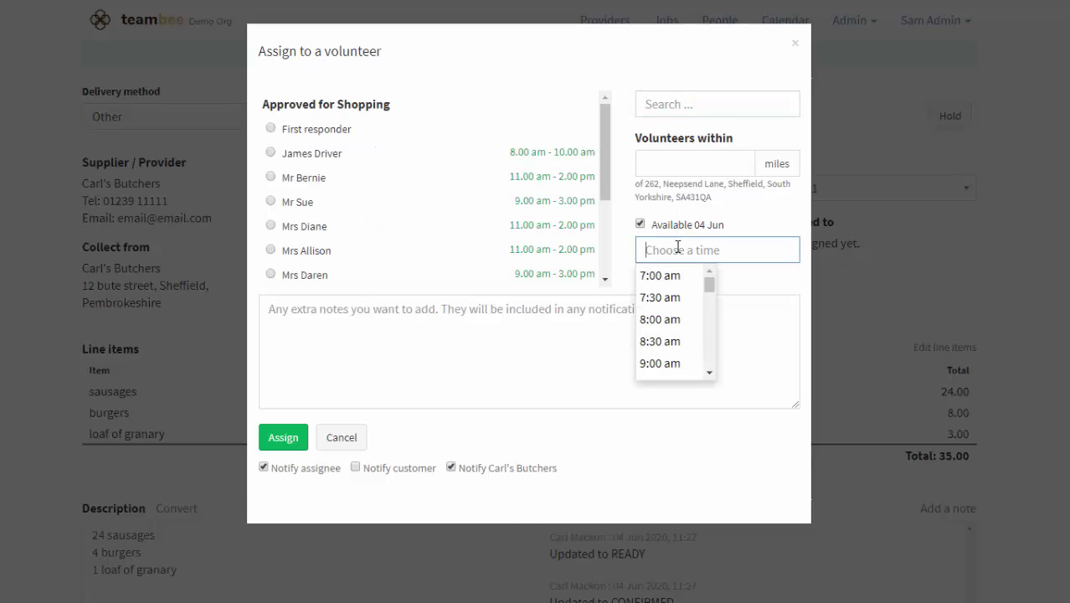
pyautogui.click(671, 364)
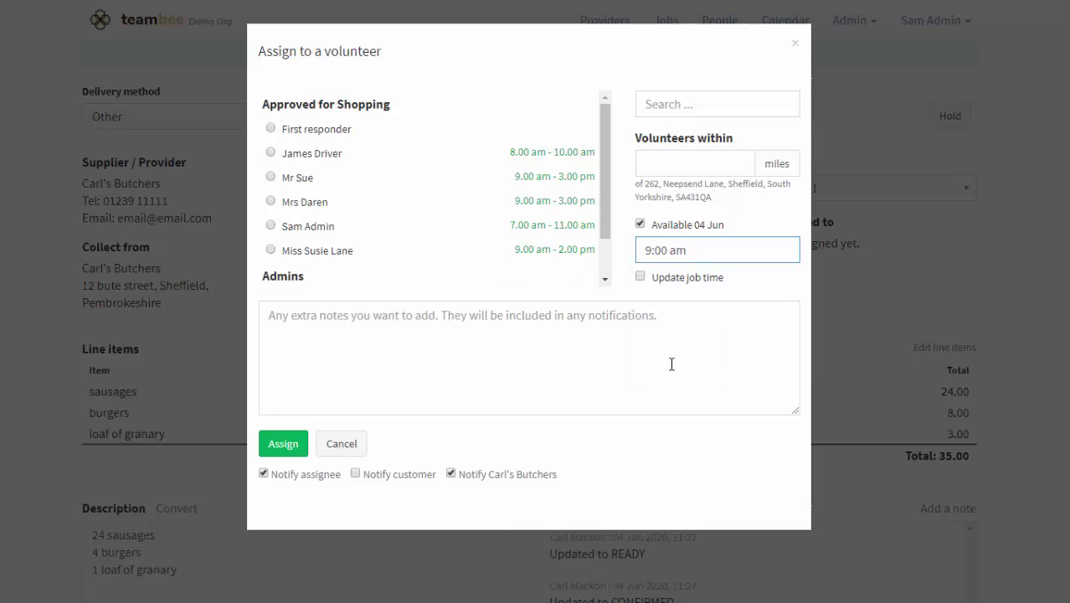
pyautogui.click(679, 160)
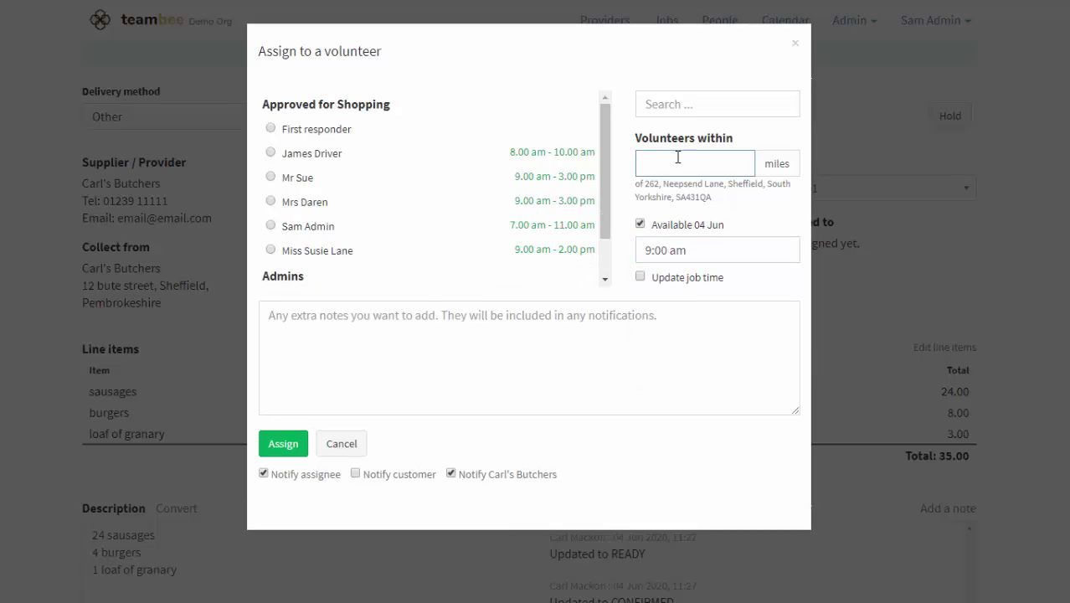
pyautogui.write('10')
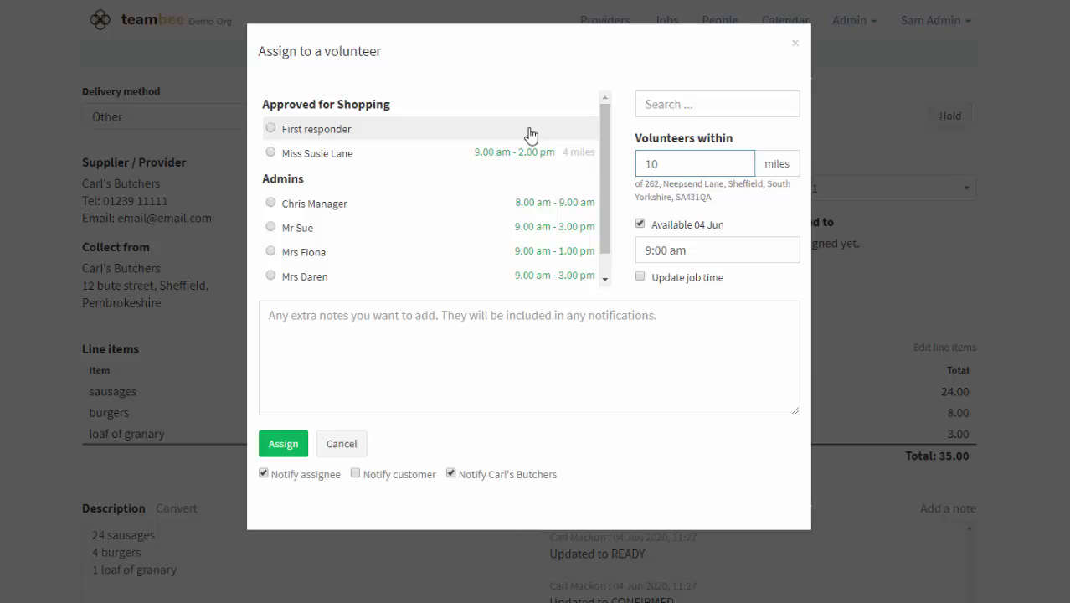
# Assign the job to the named volunteer approved for shopping in the filtered list, leaving the extra notes blank.
pyautogui.click(523, 159)
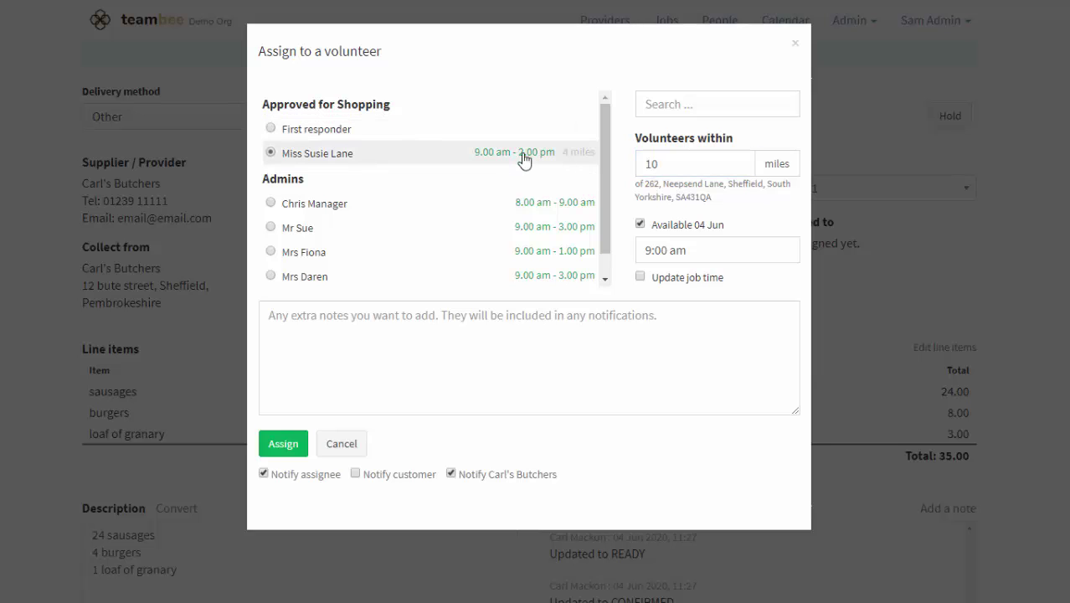
pyautogui.click(394, 341)
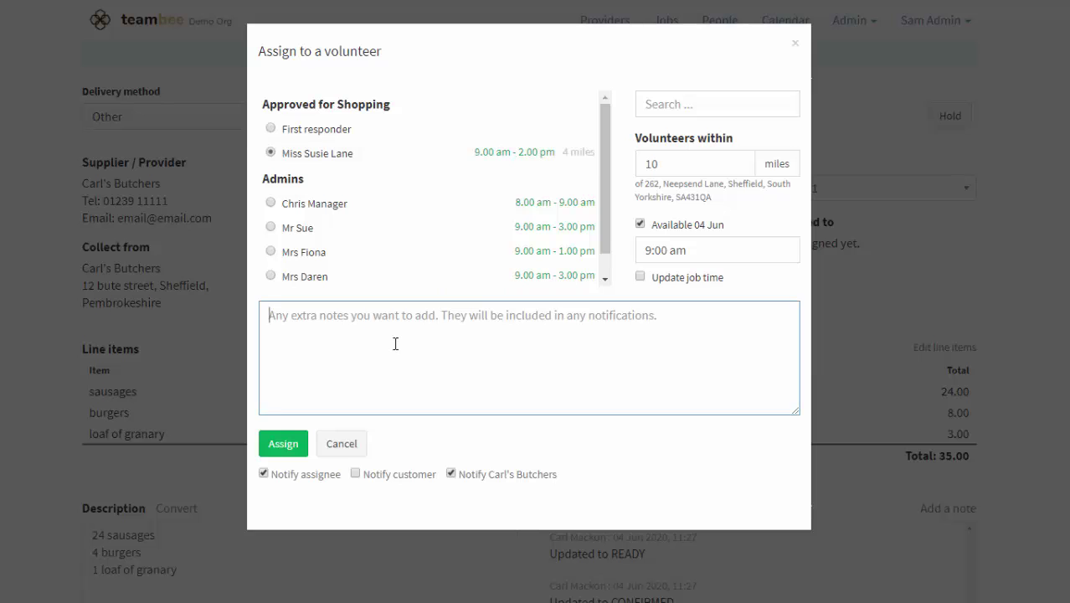
pyautogui.click(283, 443)
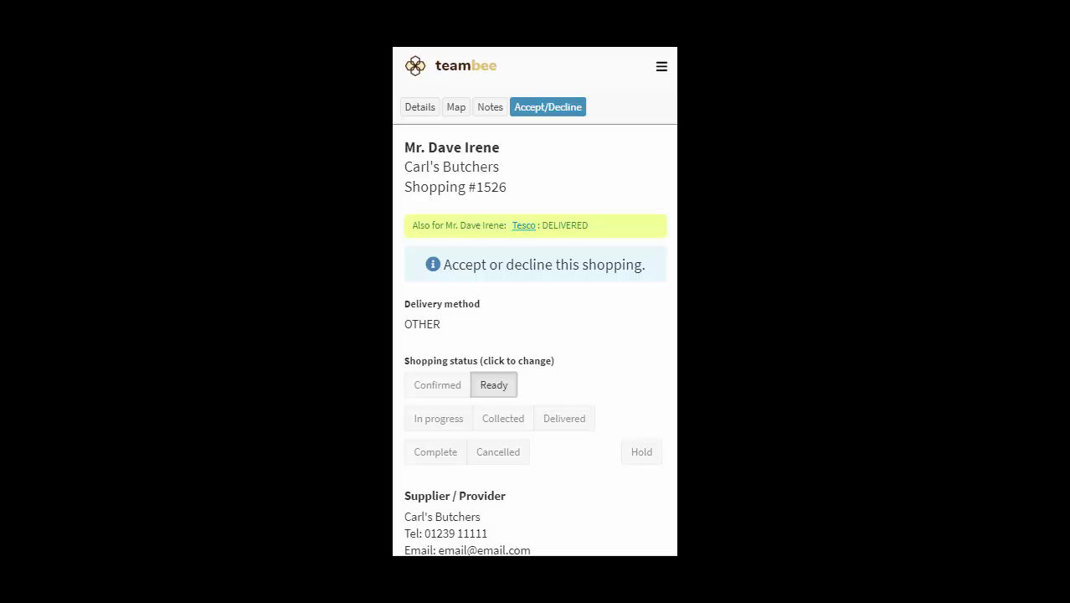
# Accept the shopping job in the volunteer's mobile view and update it to Collected with an amount paid of £23.
pyautogui.click(556, 111)
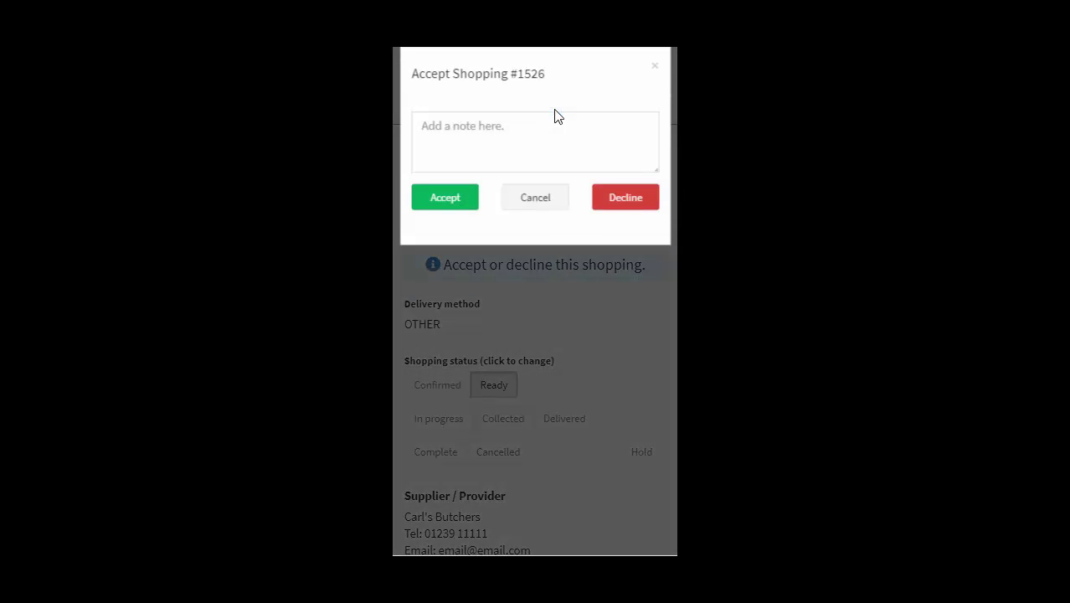
pyautogui.click(432, 208)
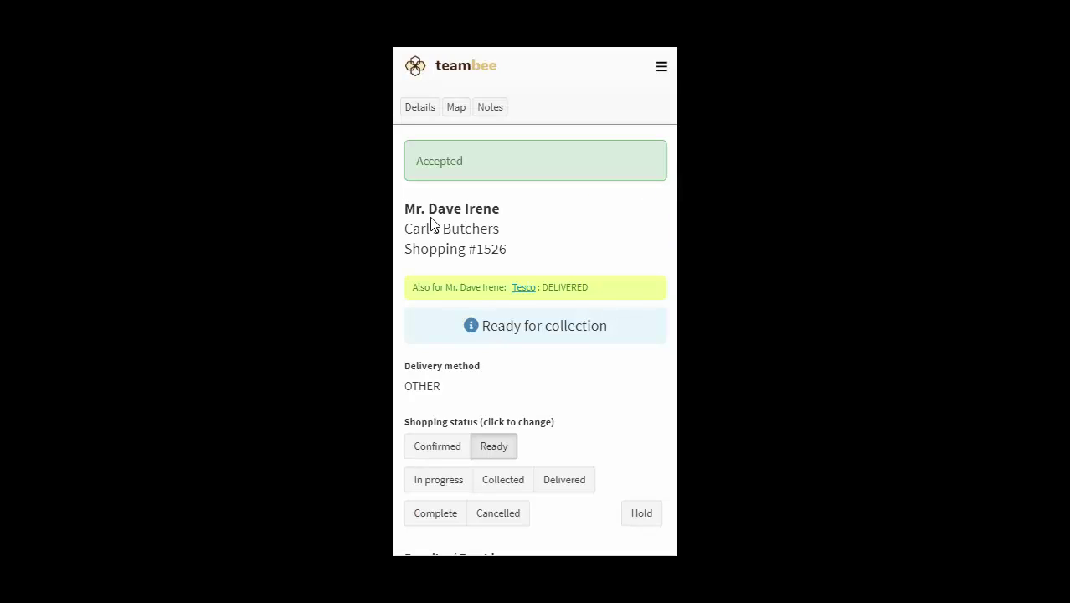
pyautogui.click(501, 481)
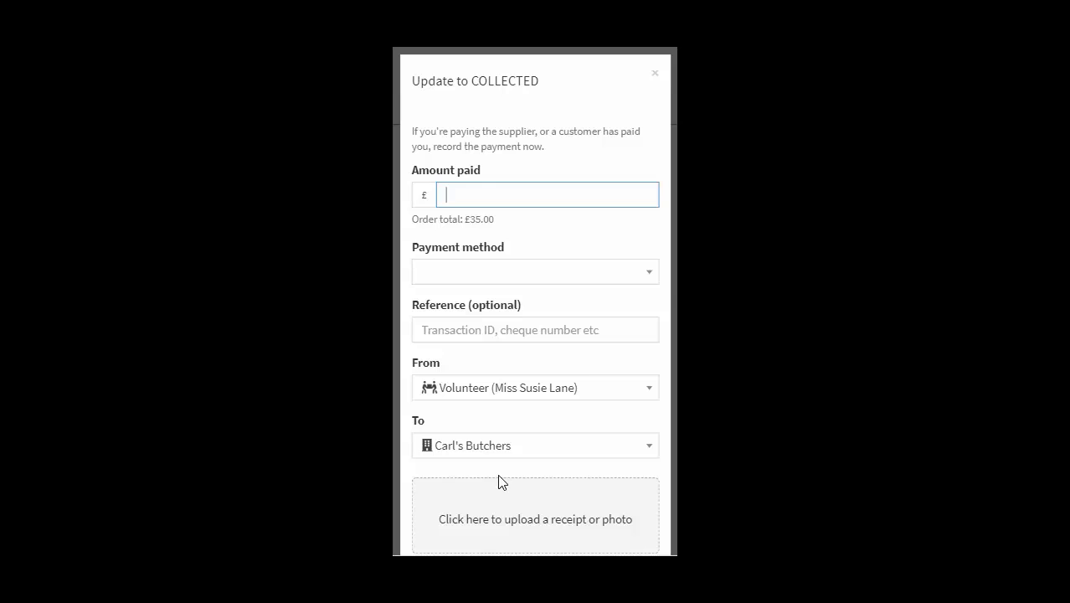
pyautogui.write('23')
pyautogui.scroll(-3, 540, 318)
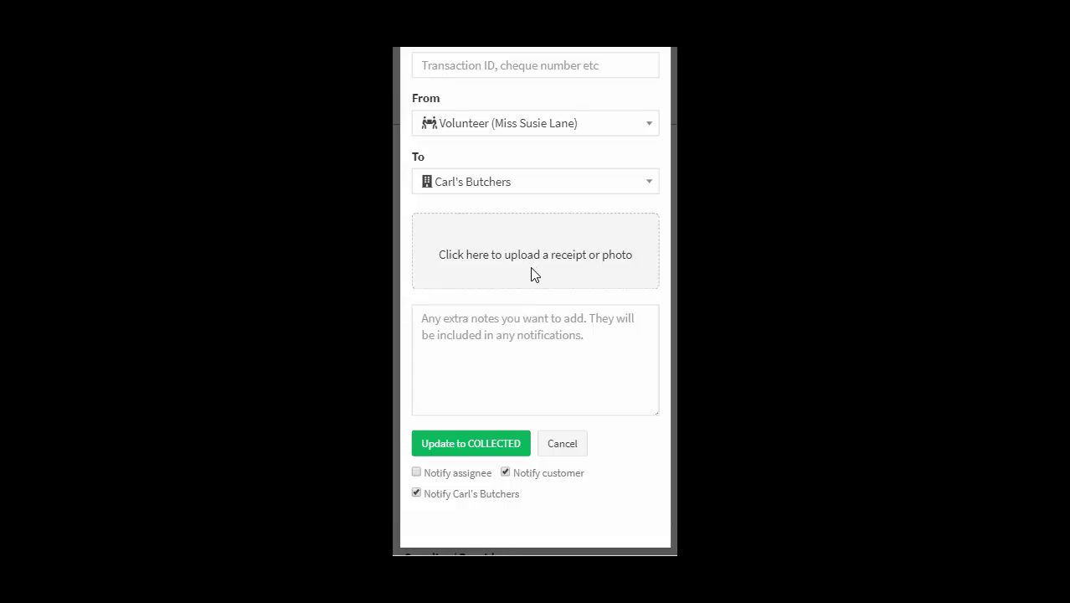
pyautogui.click(500, 444)
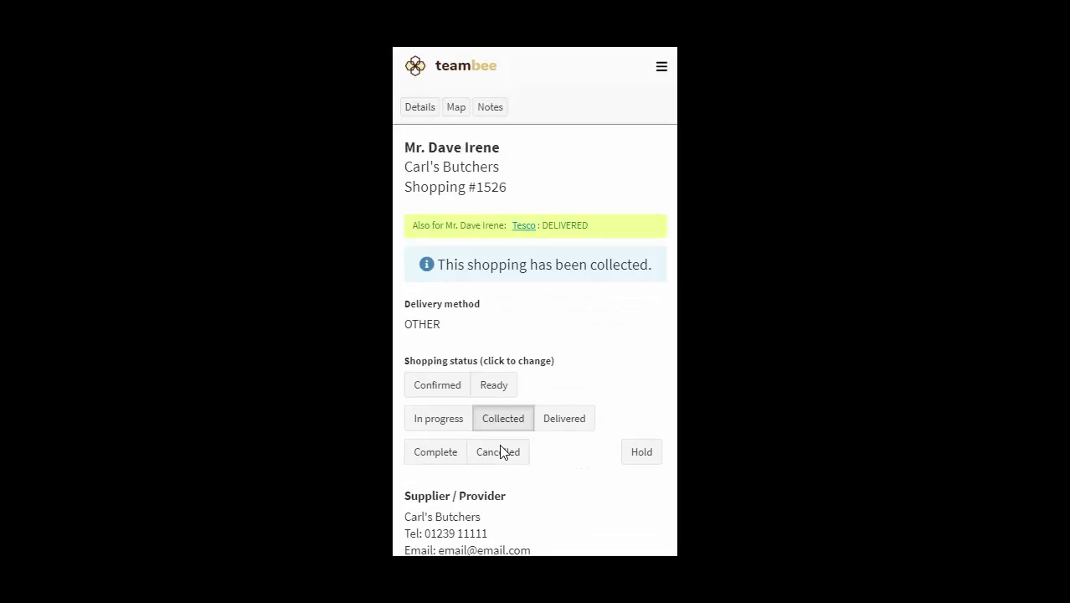
# Update the shopping job to Delivered without recording a customer payment.
pyautogui.click(559, 418)
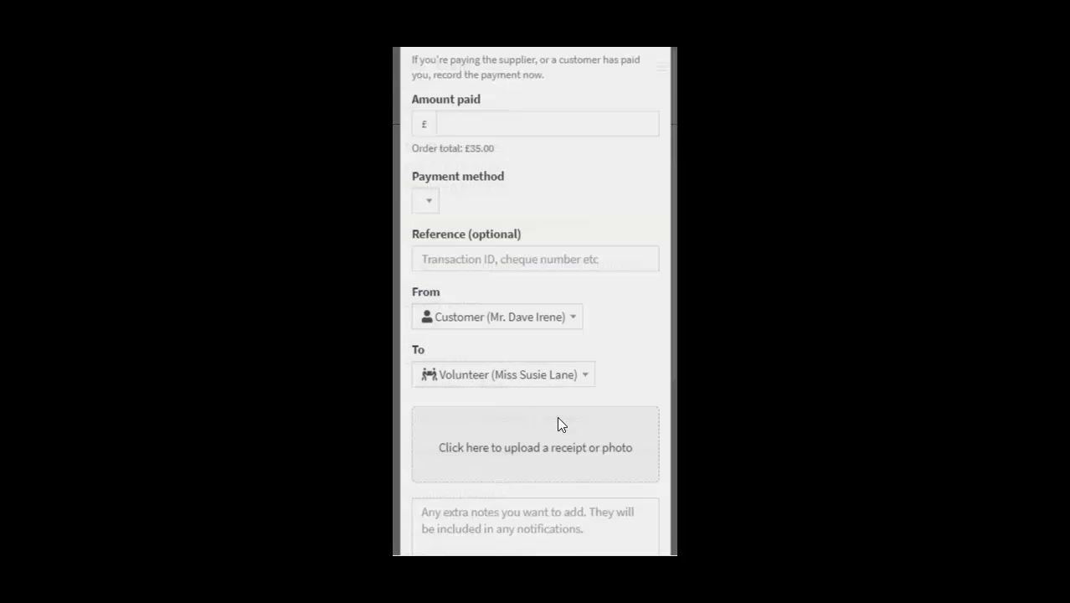
pyautogui.scroll(-5, 559, 419)
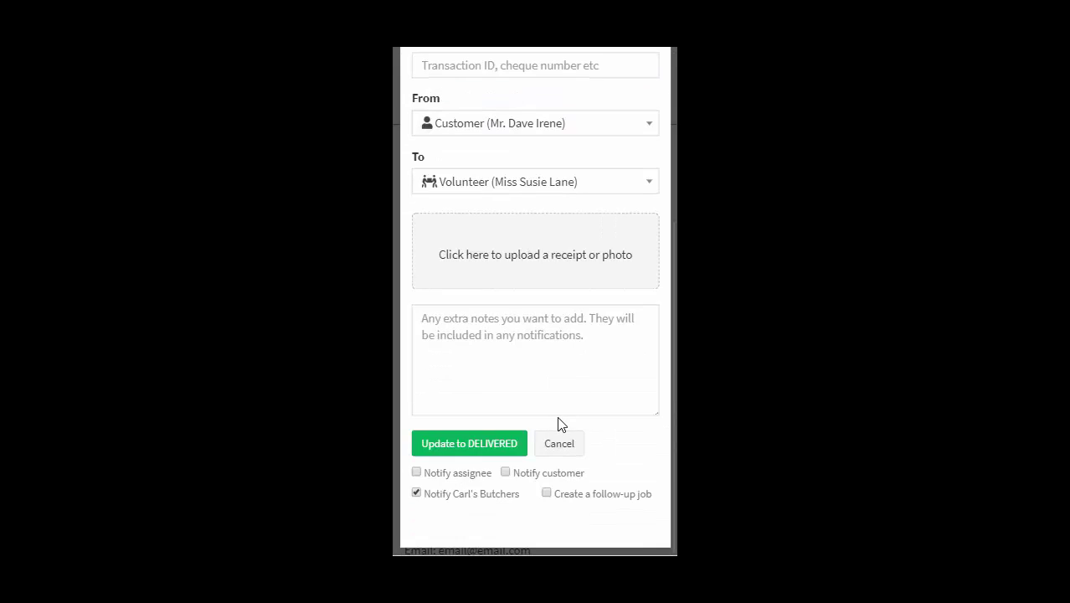
pyautogui.click(498, 445)
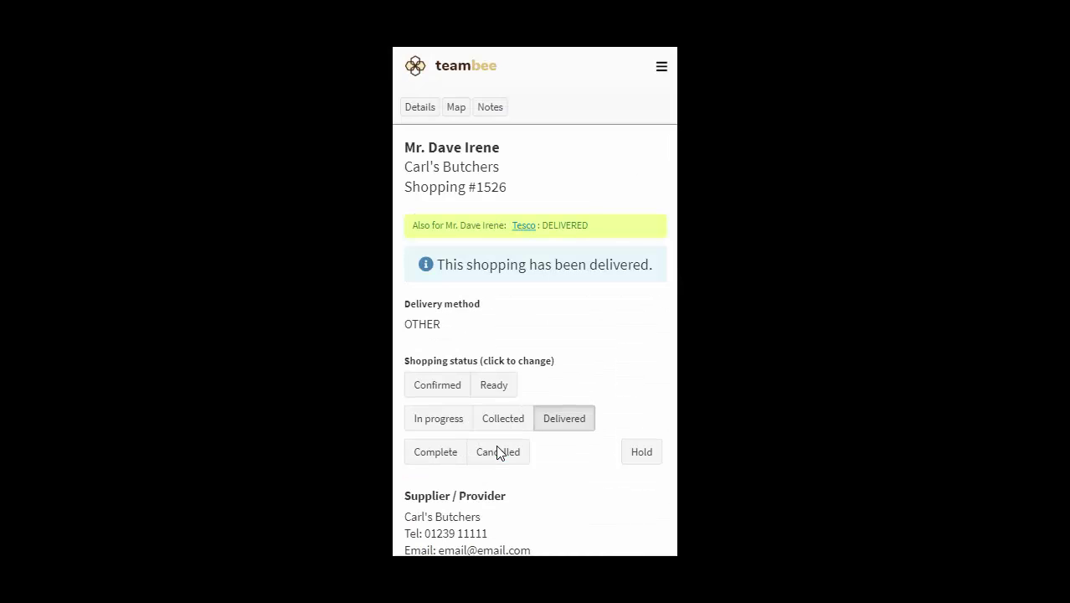
# Open the volunteer's own jobs list and select all the jobs.
pyautogui.click(661, 69)
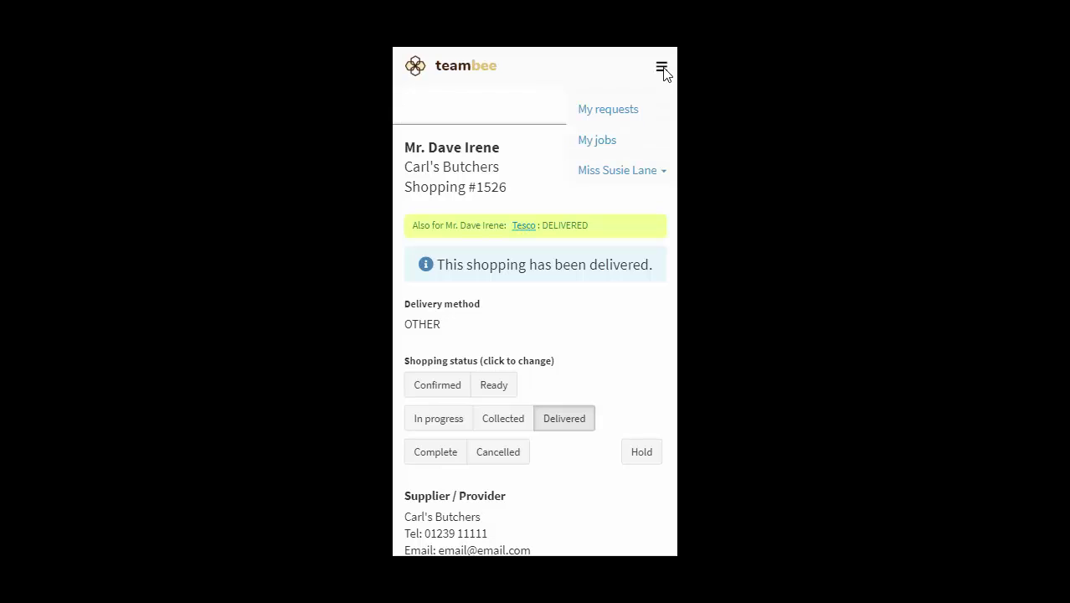
pyautogui.click(619, 143)
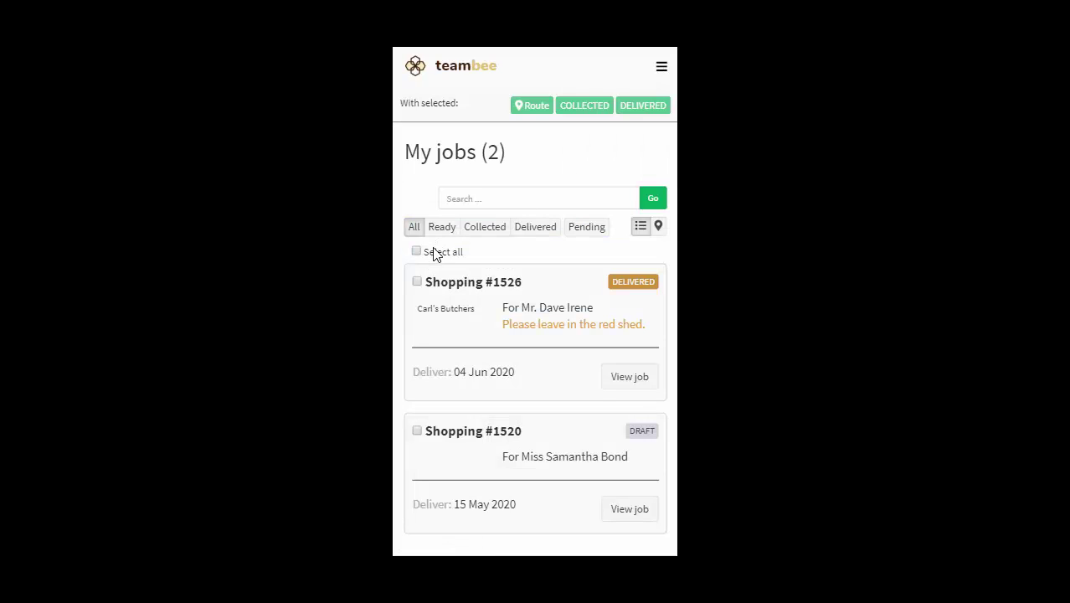
pyautogui.click(434, 257)
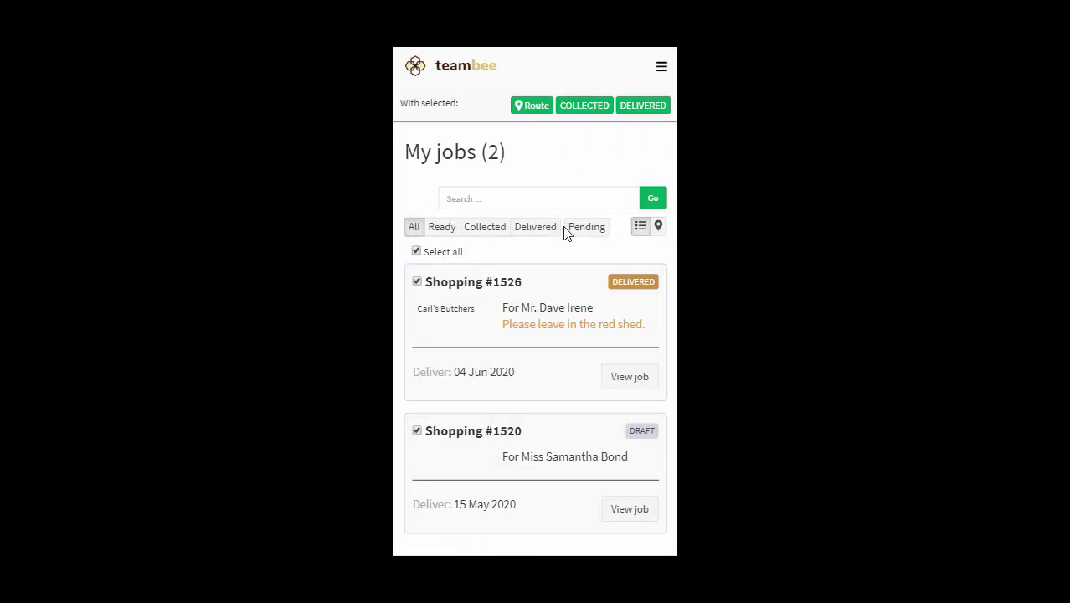
# View the volunteer's jobs on the map, return to the list and request a route for the selected jobs.
pyautogui.click(658, 226)
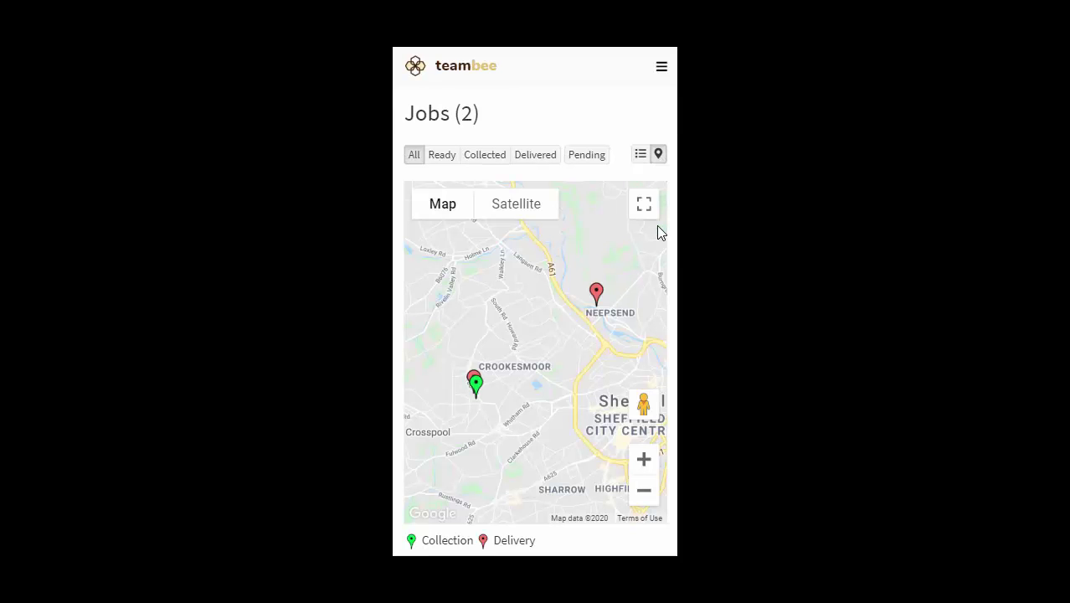
pyautogui.click(641, 155)
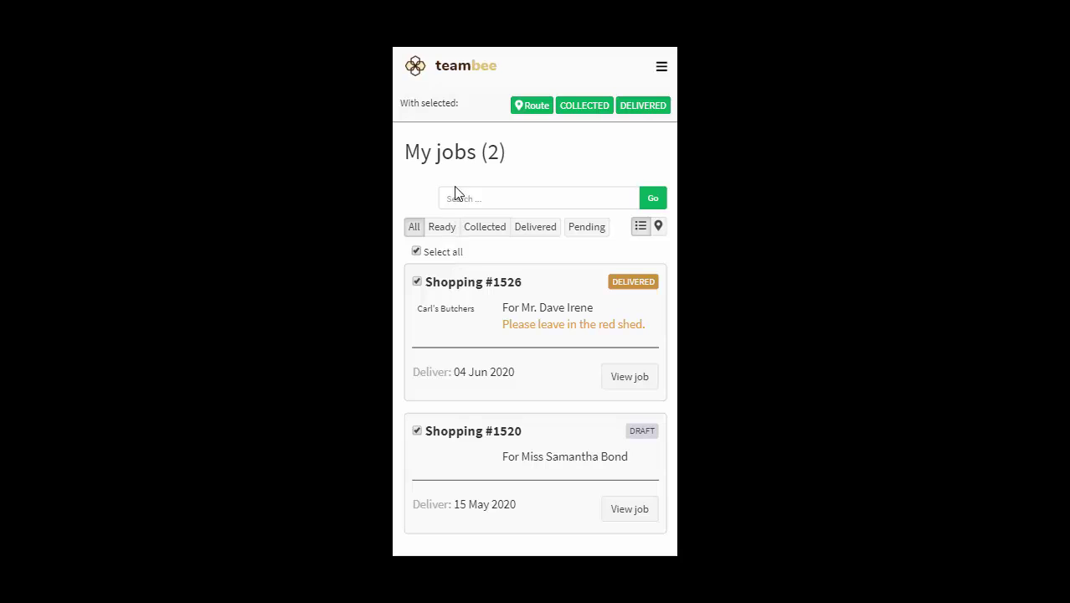
pyautogui.click(539, 116)
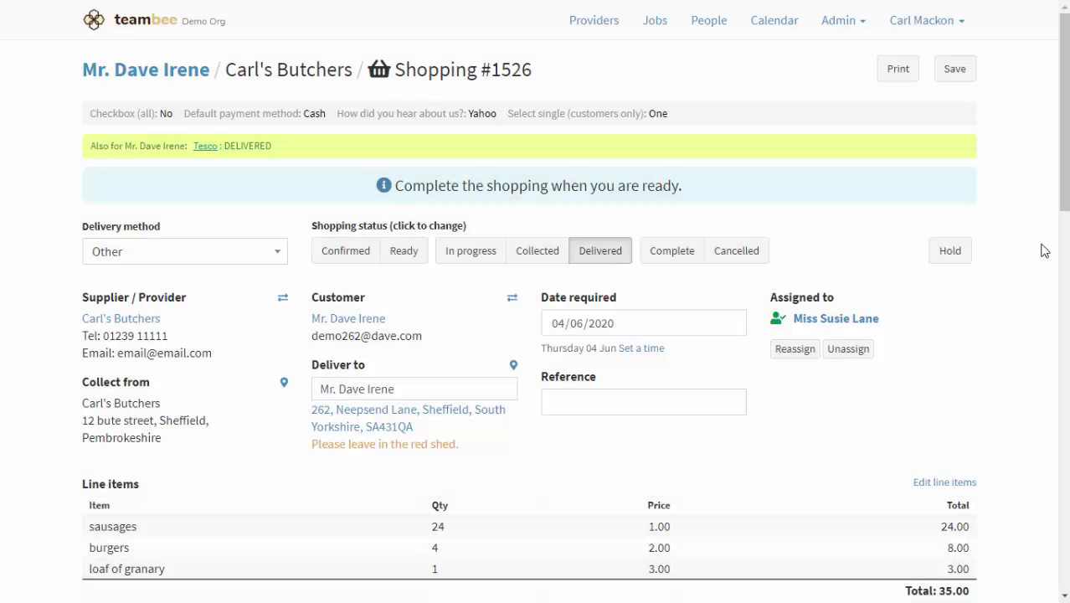
# Review the shopping job's notes and update it to Complete with a follow-up Shopping job, leaving the follow-up date and details blank.
pyautogui.moveTo(1064, 201); pyautogui.dragTo(1066, 367)
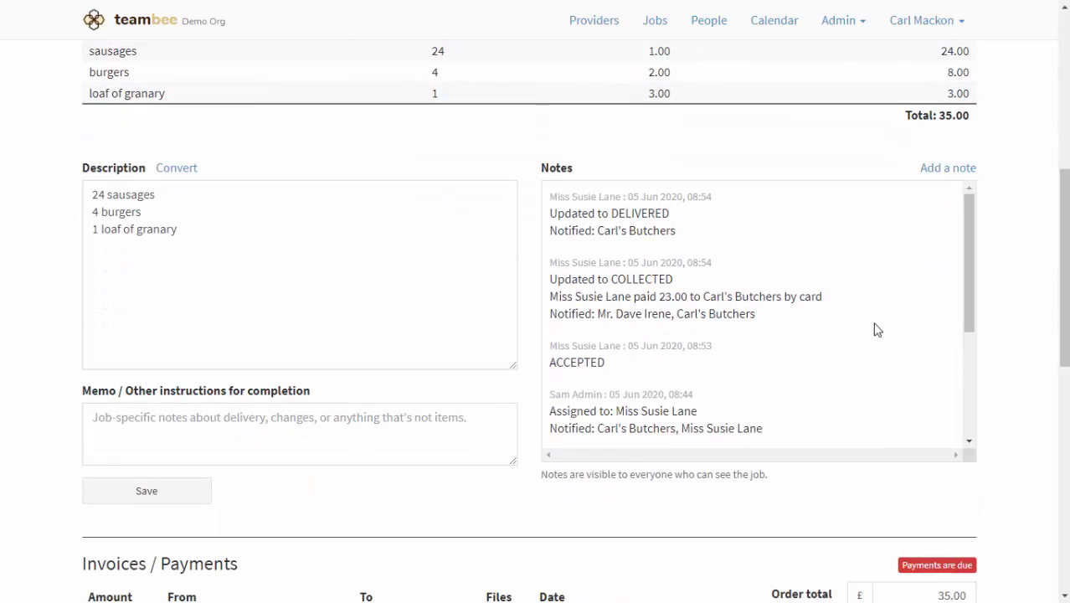
pyautogui.moveTo(1065, 310); pyautogui.dragTo(1065, 138)
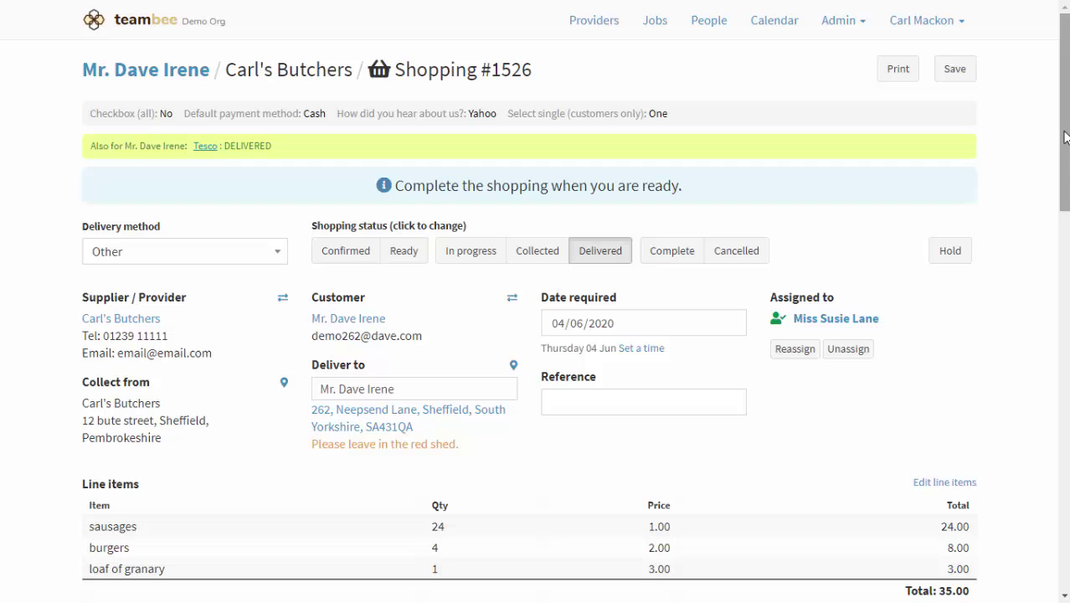
pyautogui.click(667, 255)
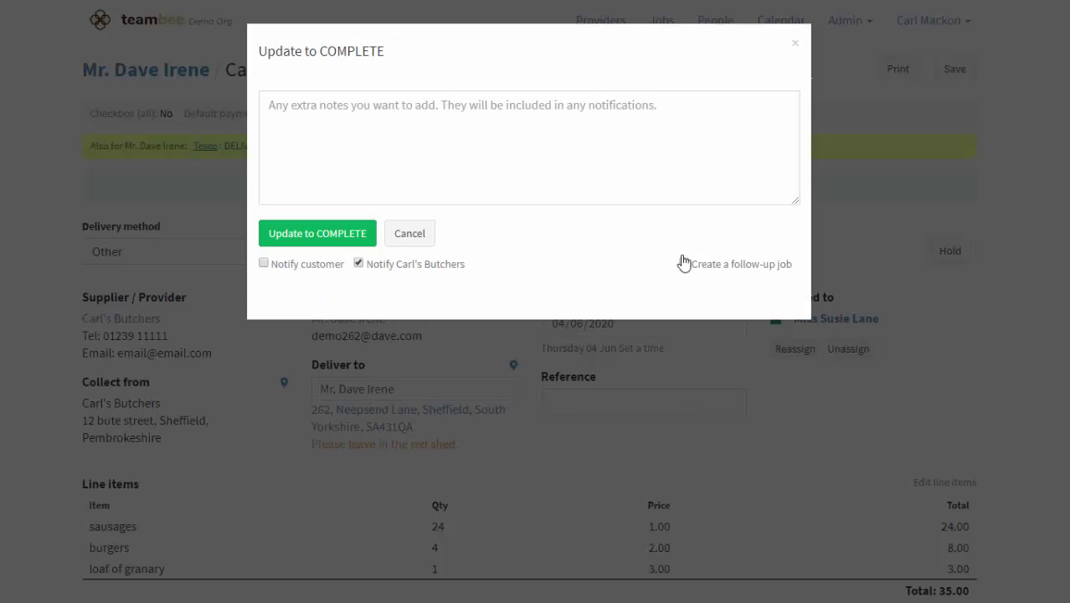
pyautogui.click(683, 264)
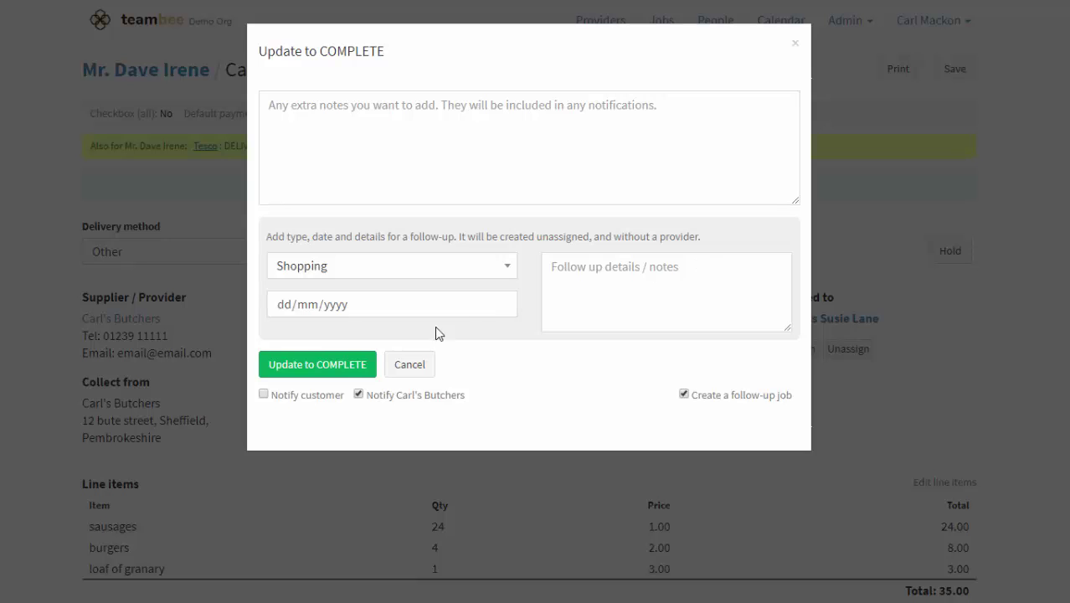
pyautogui.click(349, 366)
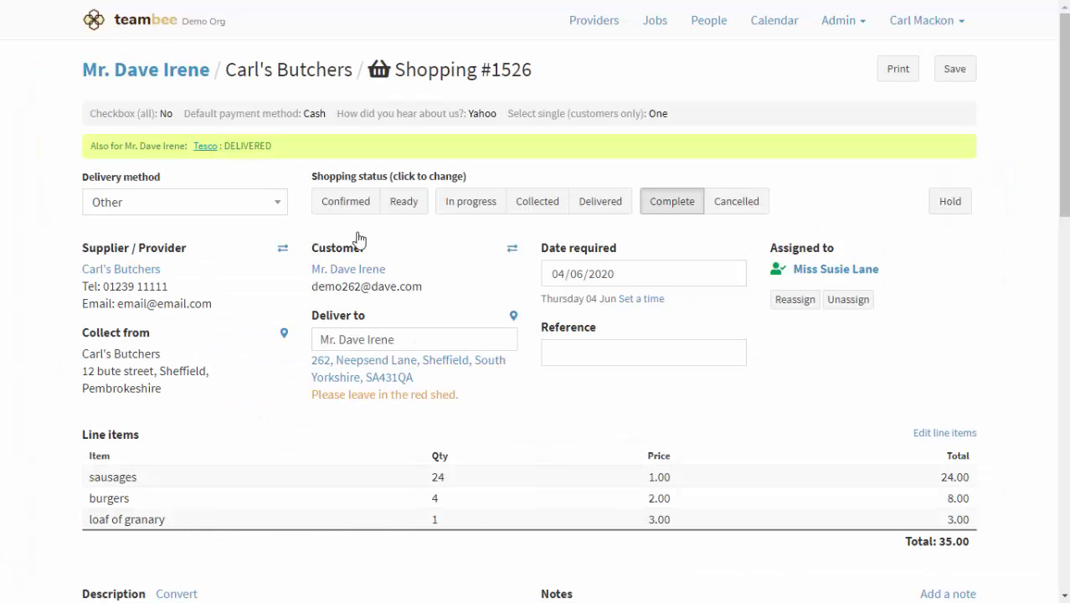
# On the map of all jobs, select two unassigned jobs in central England and request assignment for them.
pyautogui.click(949, 202)
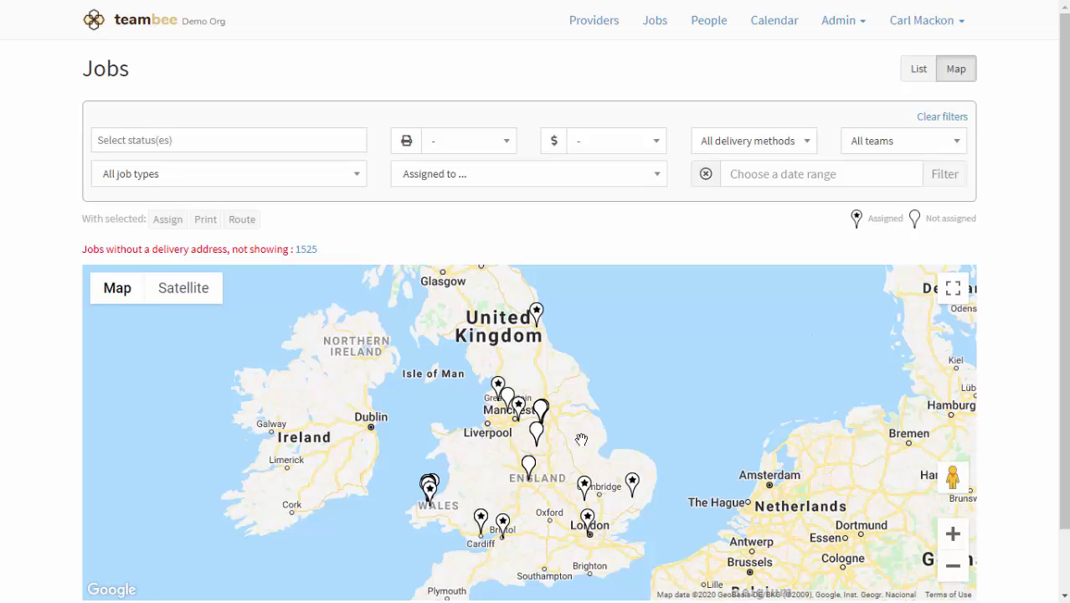
pyautogui.click(535, 434)
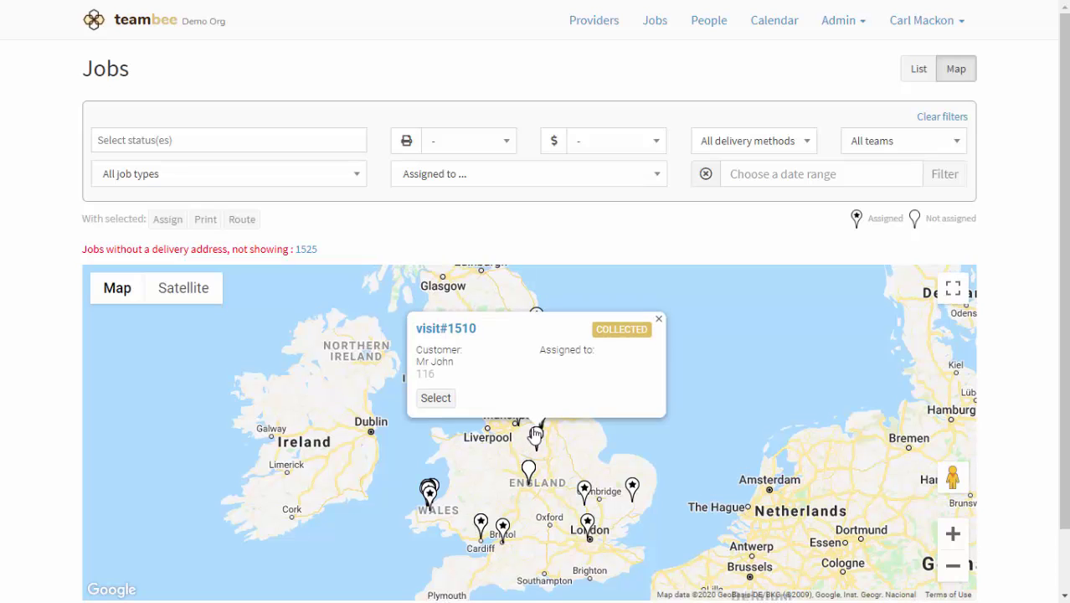
pyautogui.click(437, 398)
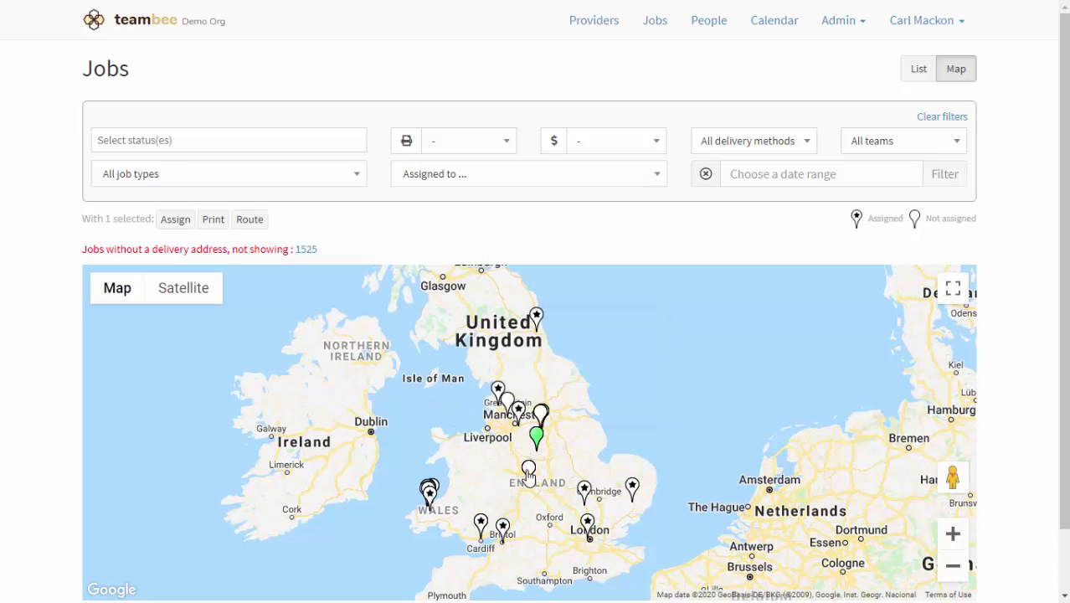
pyautogui.click(525, 466)
pyautogui.click(430, 434)
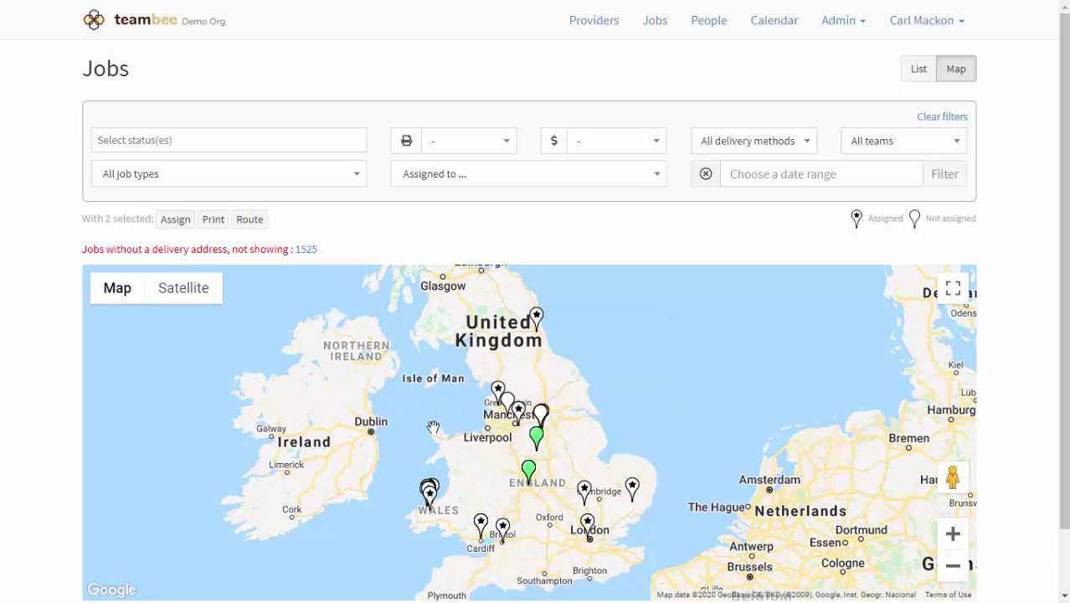
pyautogui.click(176, 220)
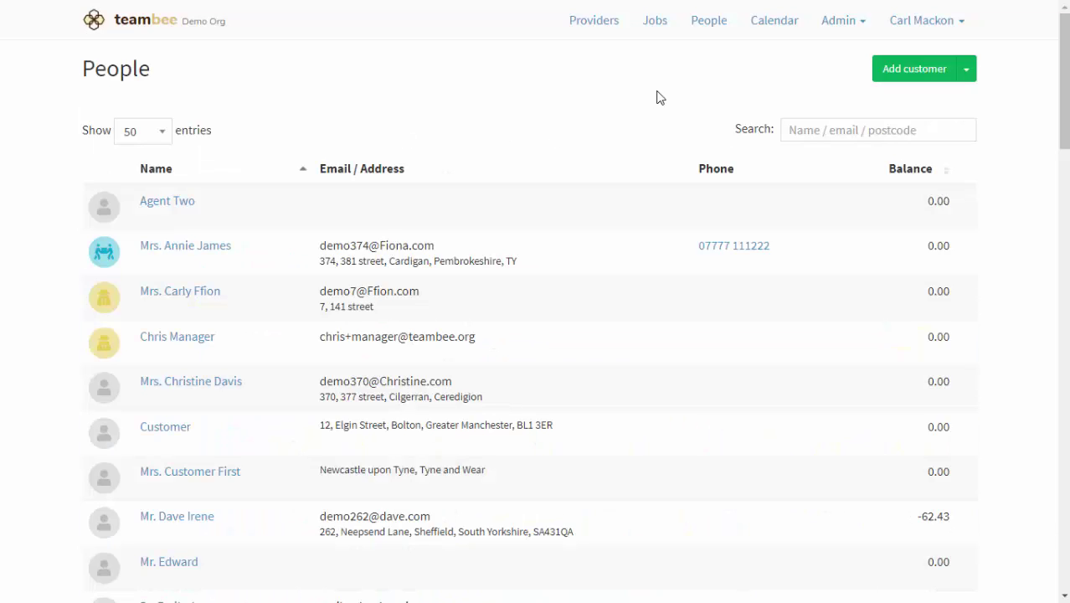
# Look through the People list and open the record of the second person, a volunteer.
pyautogui.scroll(-8, 442, 330)
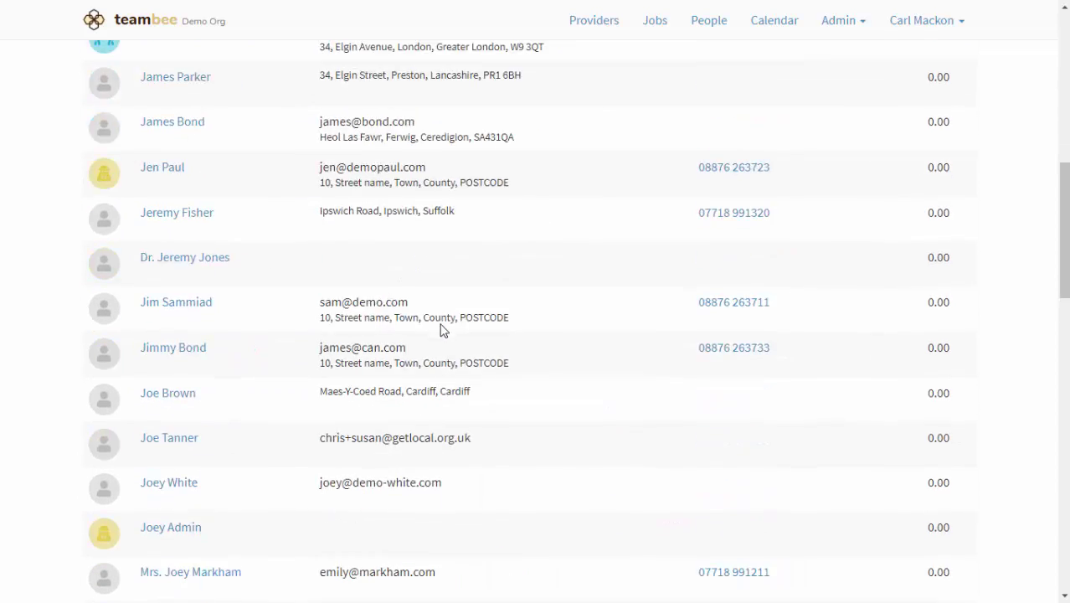
pyautogui.scroll(-2, 442, 330)
pyautogui.scroll(10, 442, 330)
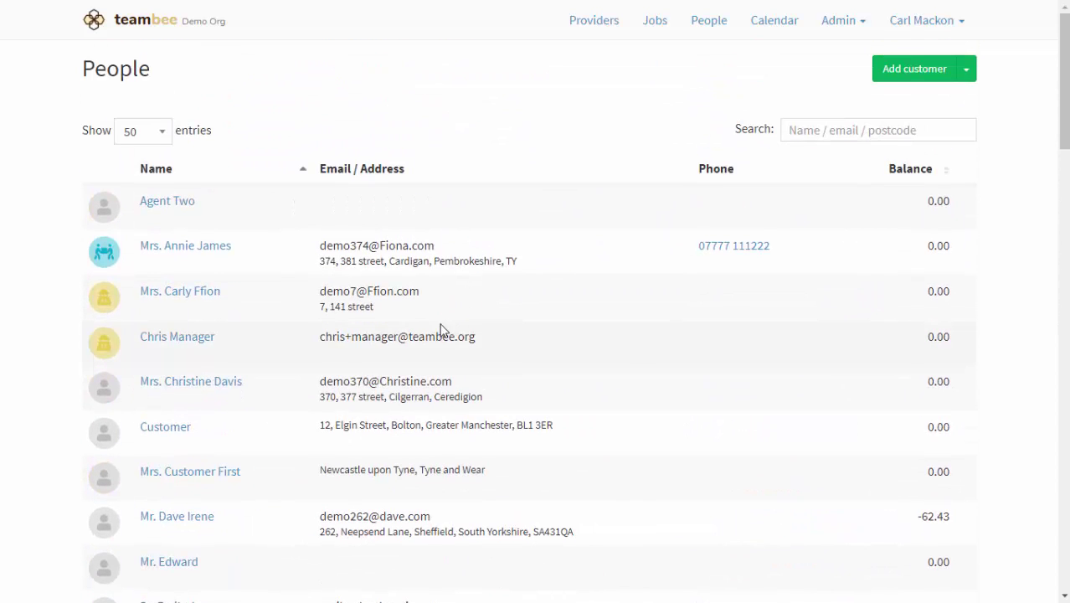
pyautogui.click(203, 247)
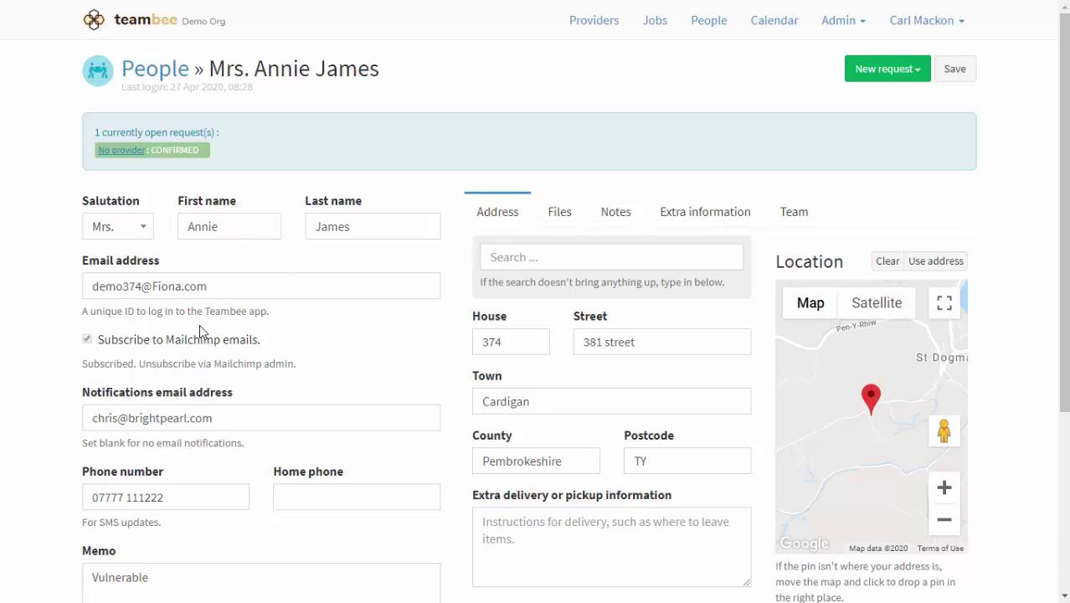
# Review the volunteer's files, notes, extra information, and team memberships and qualifications.
pyautogui.click(573, 216)
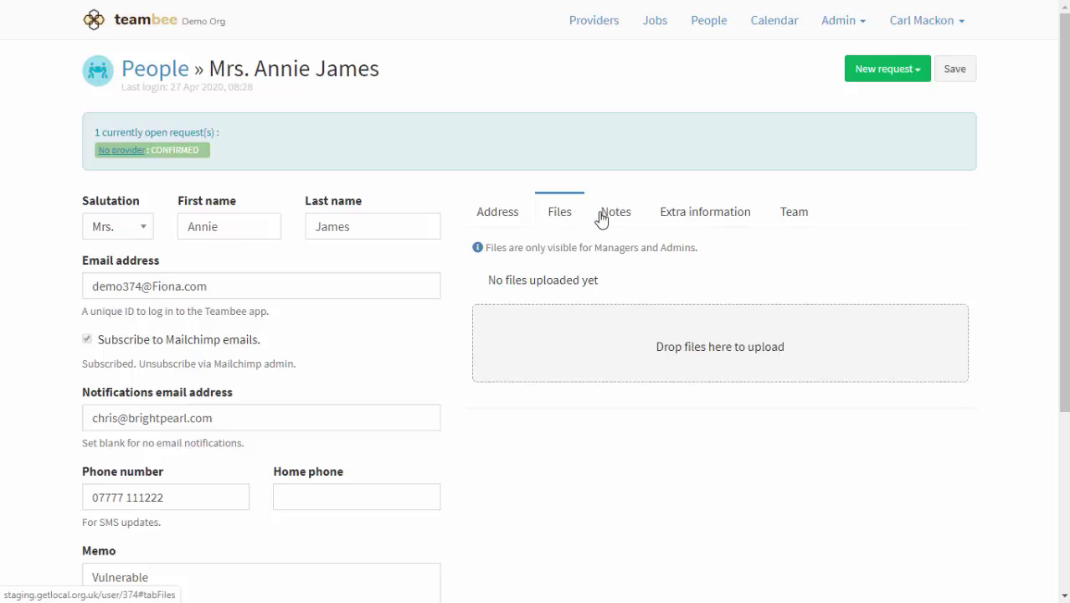
pyautogui.click(626, 221)
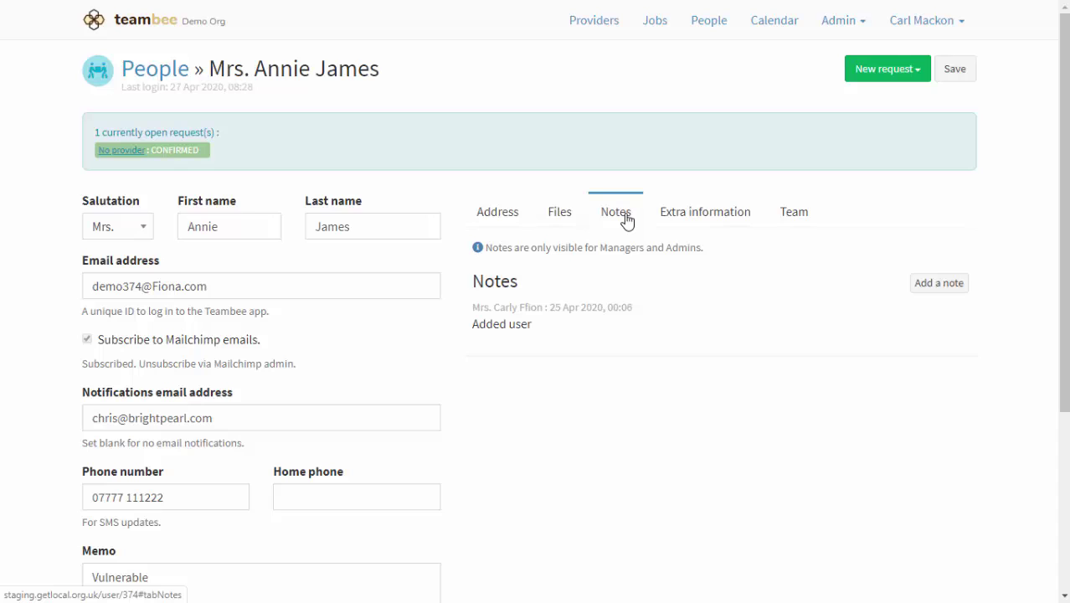
pyautogui.click(699, 214)
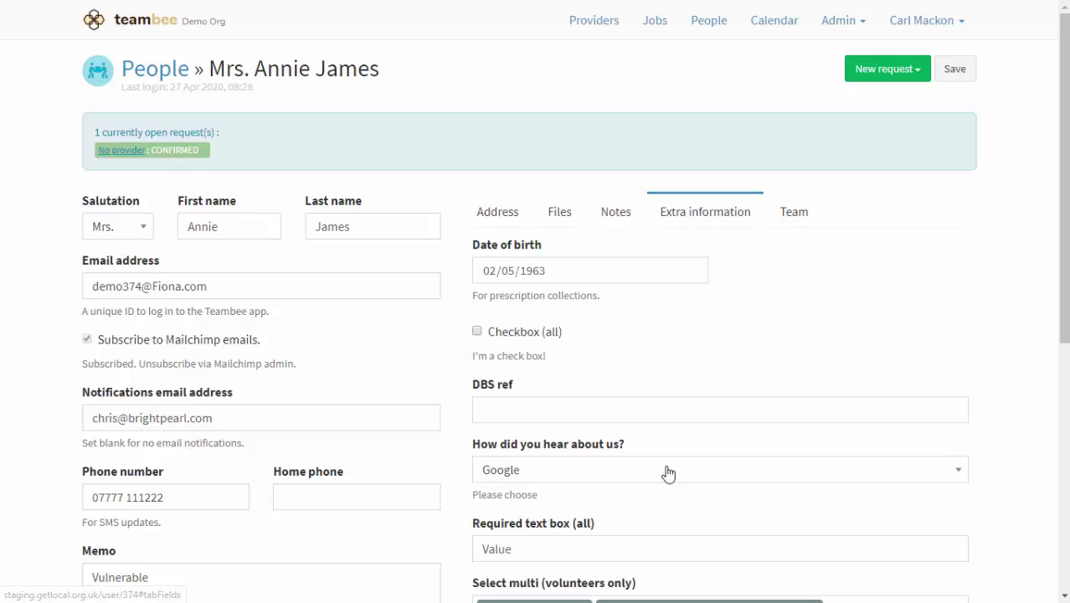
pyautogui.scroll(-3, 669, 474)
pyautogui.scroll(-3, 668, 474)
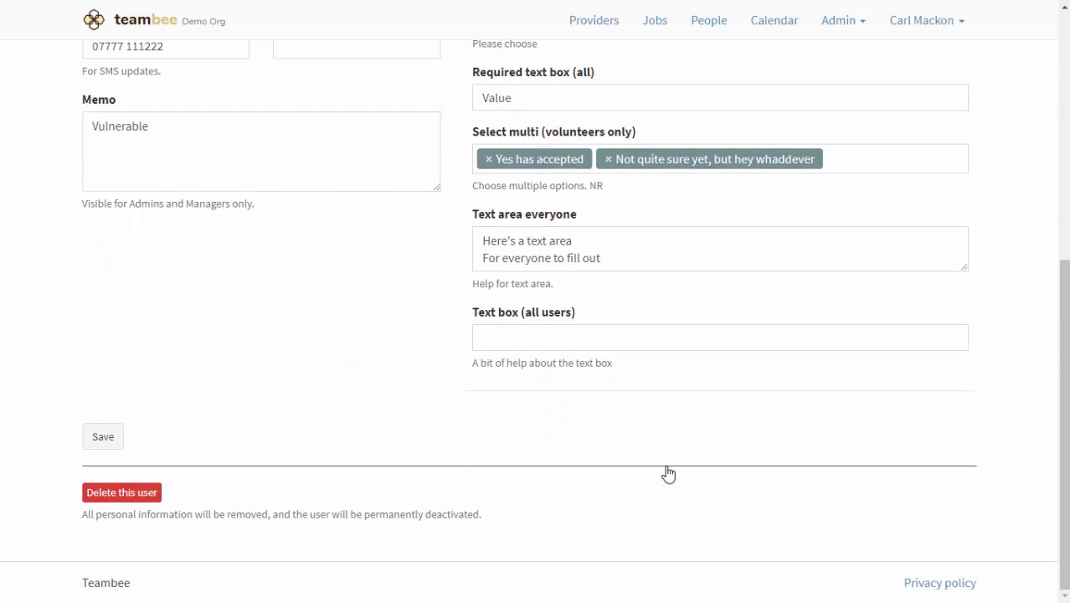
pyautogui.scroll(6, 669, 474)
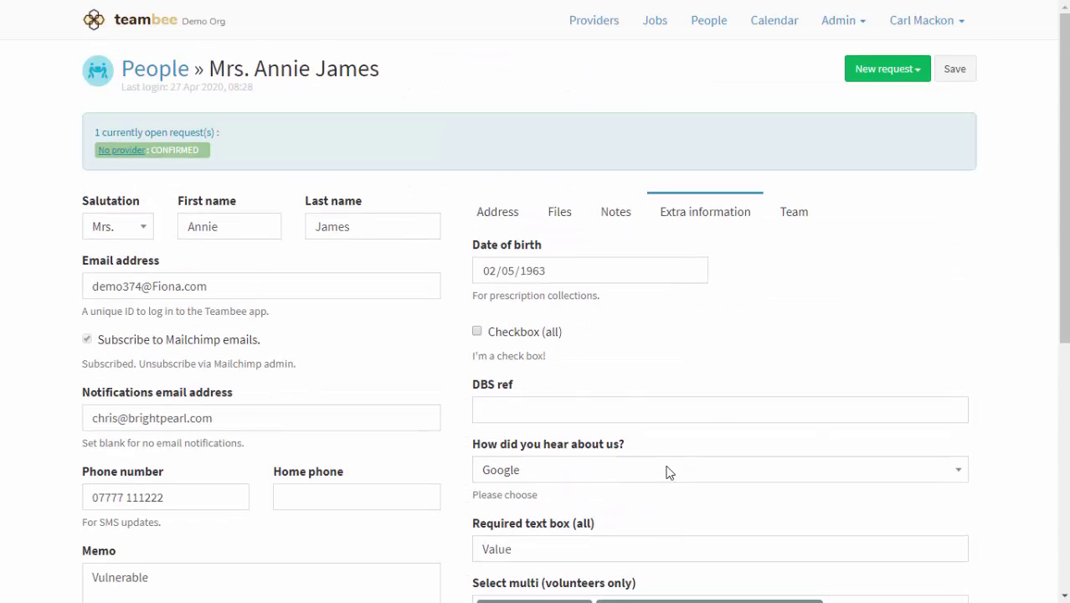
pyautogui.click(794, 216)
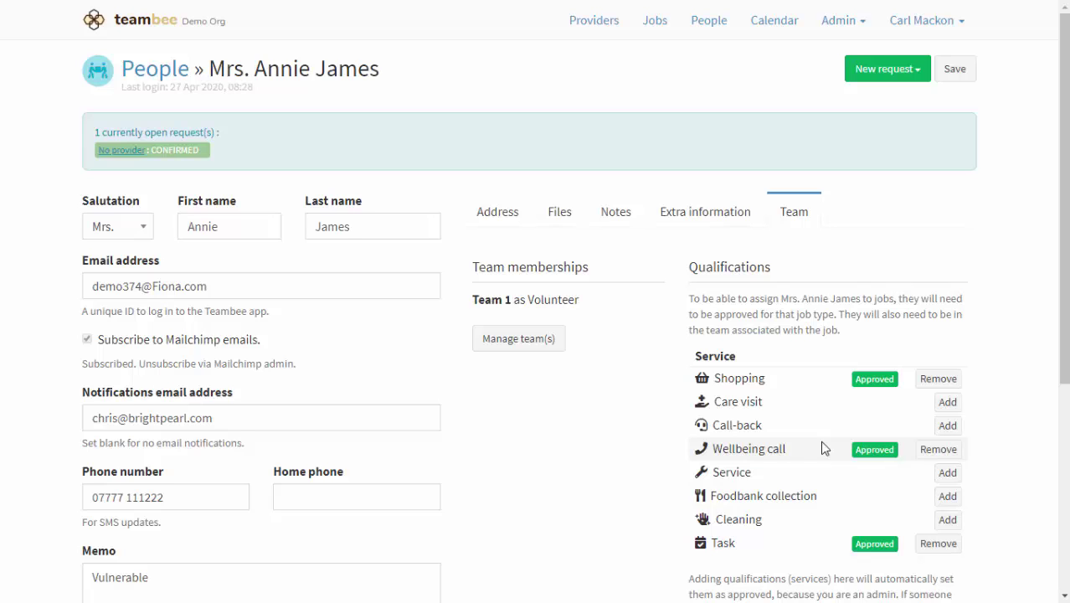
# Open the My team page and examine its admins list and its volunteers list with their approved services.
pyautogui.click(928, 25)
pyautogui.click(925, 77)
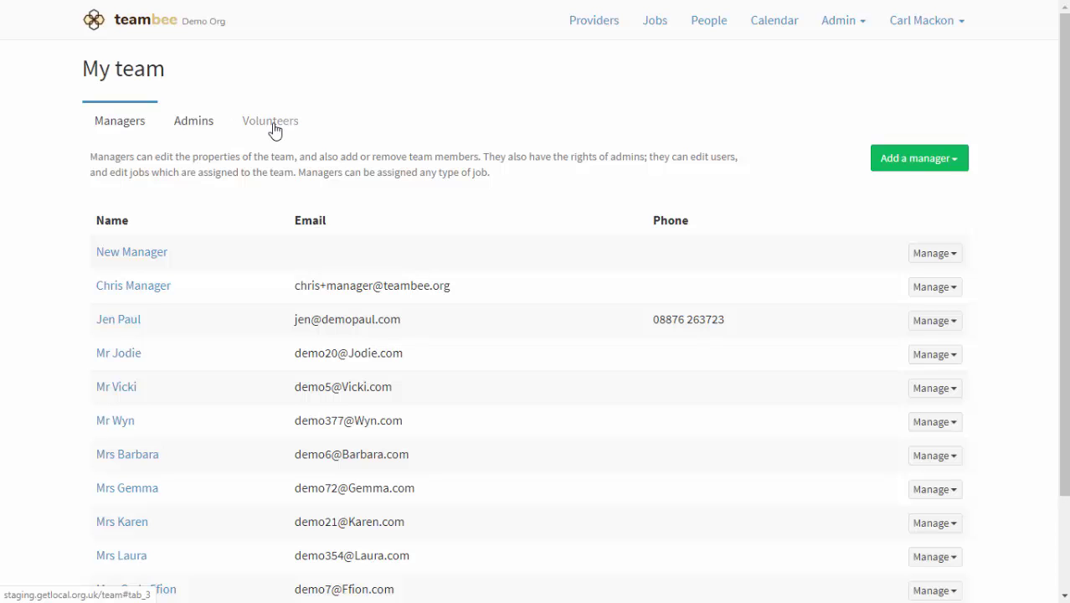
pyautogui.click(198, 128)
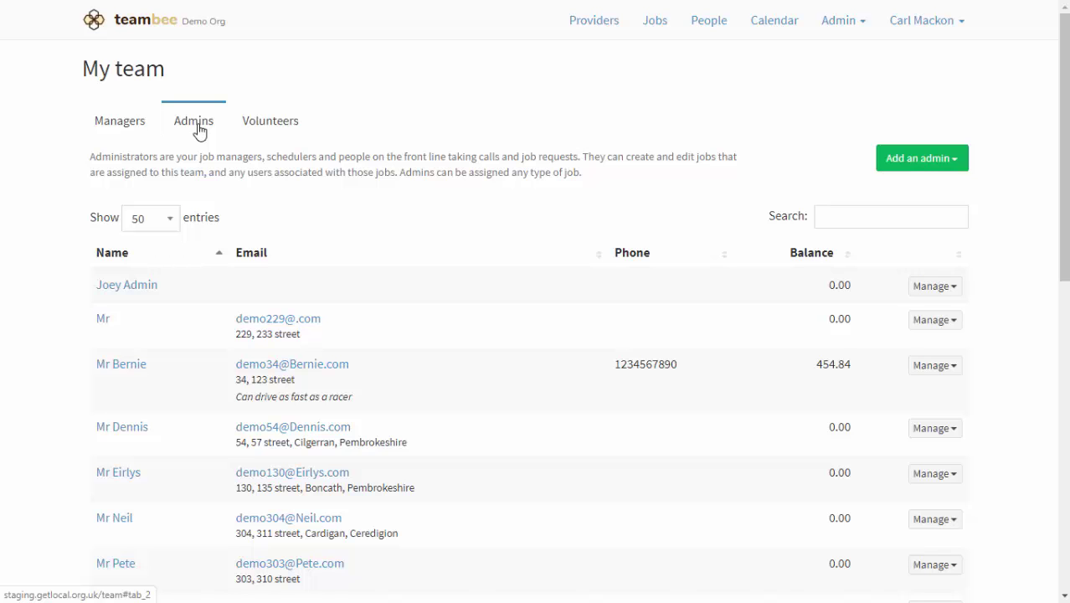
pyautogui.click(263, 127)
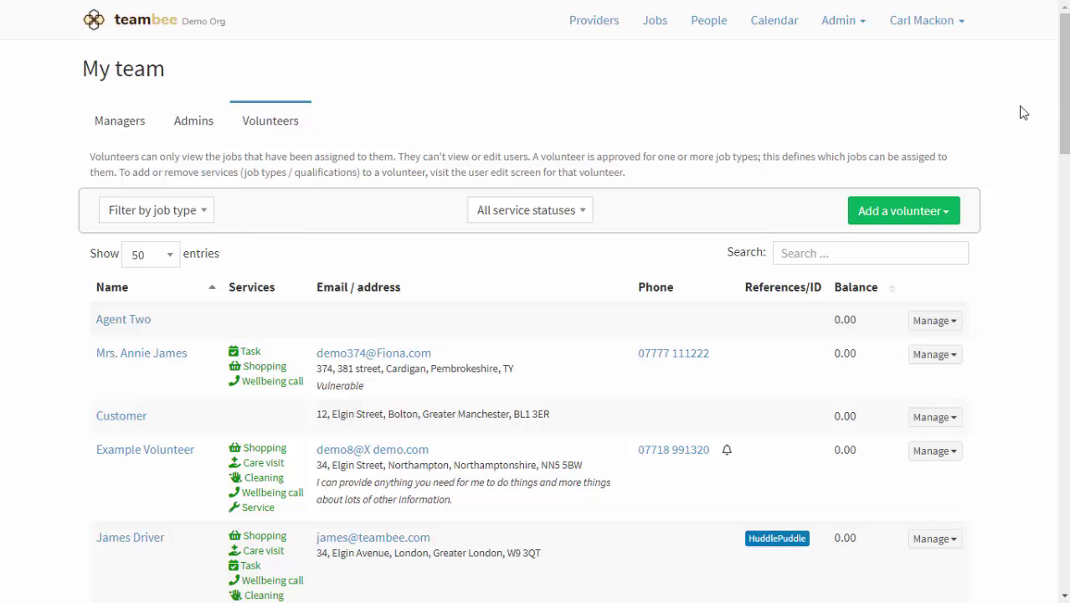
pyautogui.moveTo(1063, 103); pyautogui.dragTo(1055, 452)
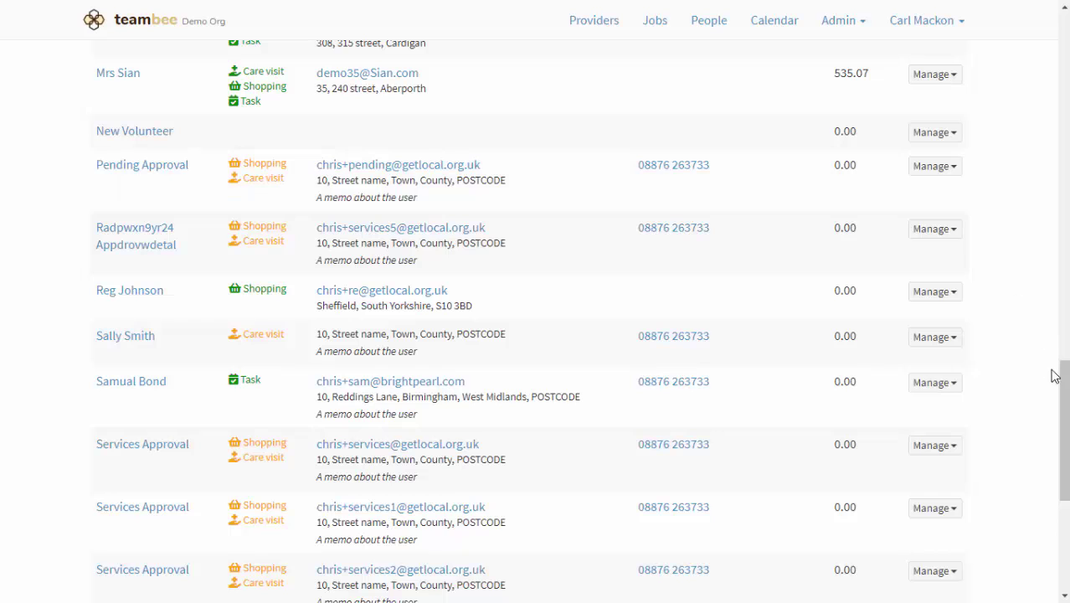
pyautogui.moveTo(1062, 371); pyautogui.dragTo(1048, 95)
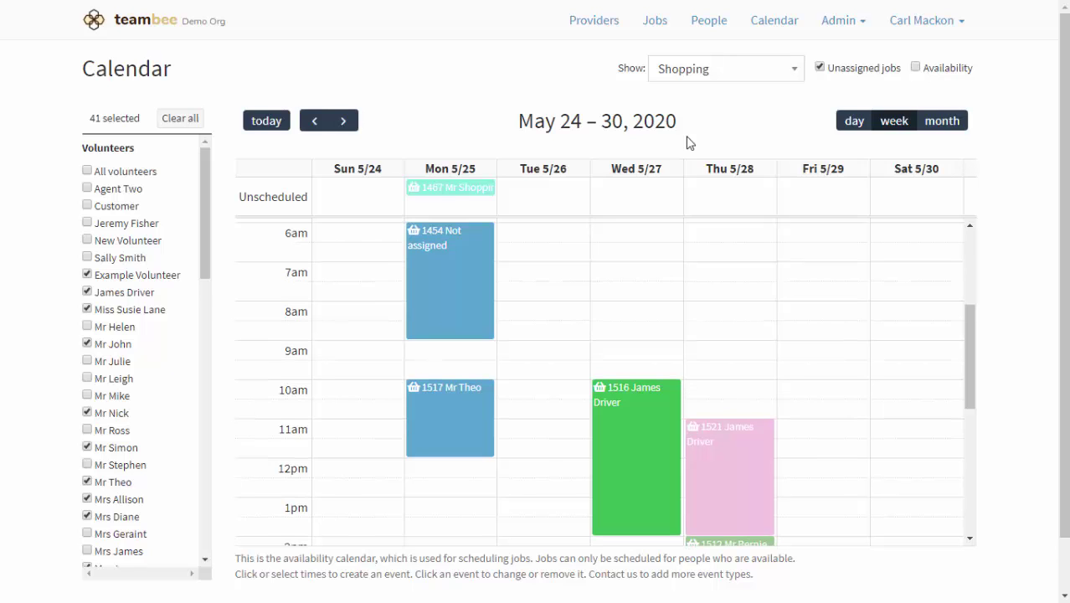
# In the calendar, schedule Monday 25 May's unscheduled shopping job at about 9 am that same day.
pyautogui.moveTo(471, 187); pyautogui.dragTo(456, 364)
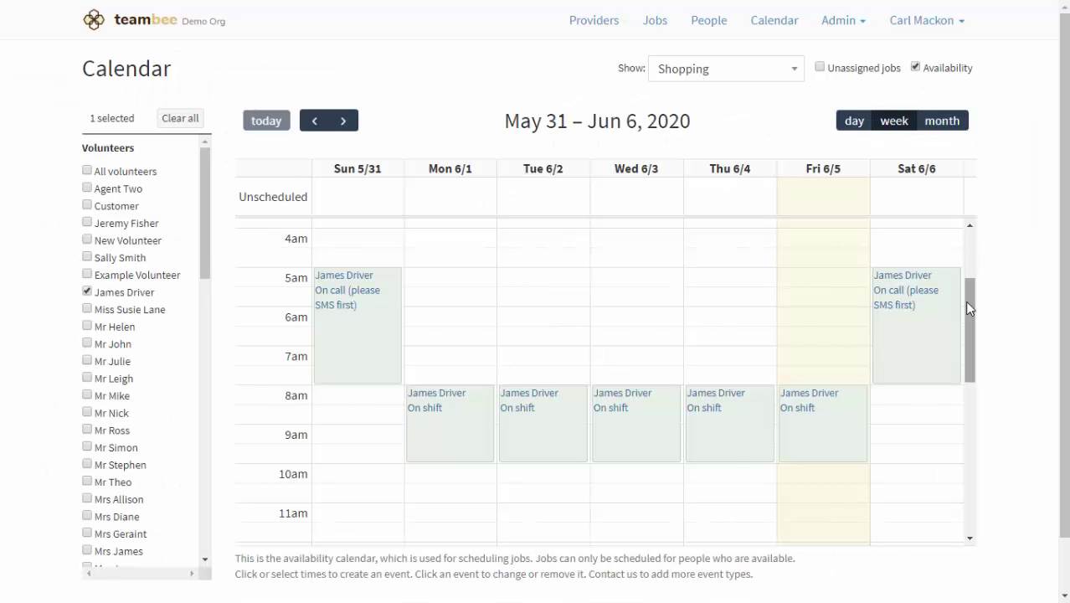
# Open the volunteer's "On shift" availability entry for Monday 1 June and display its repeat options.
pyautogui.click(473, 428)
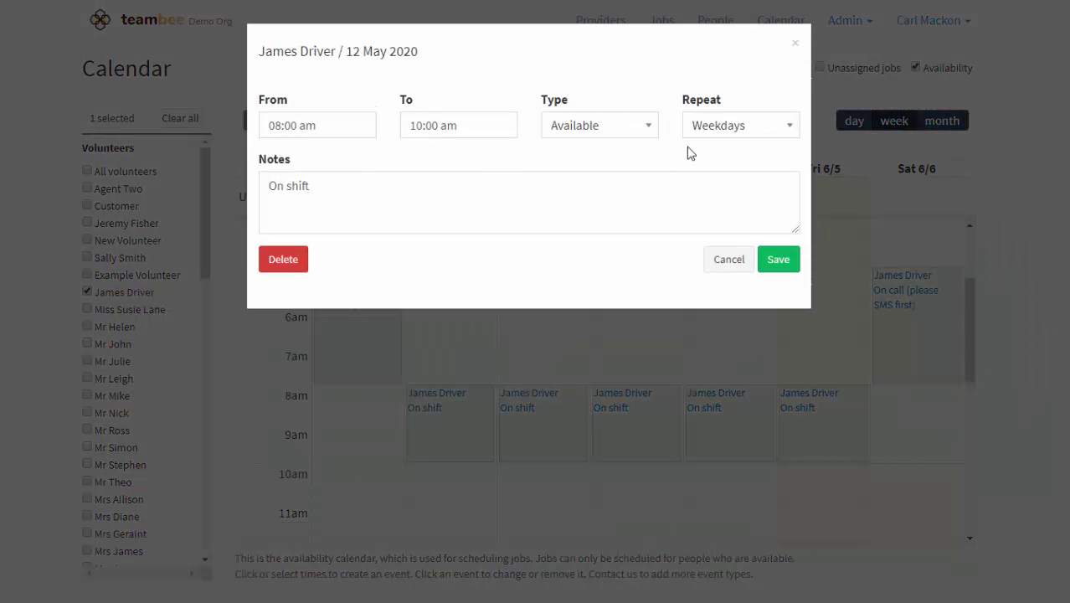
pyautogui.click(708, 134)
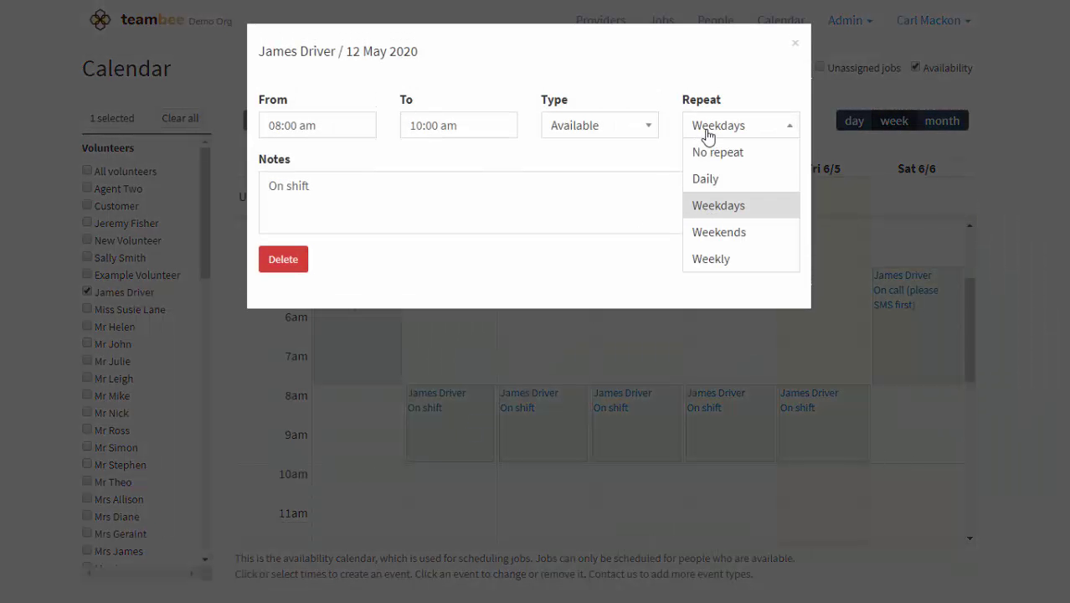